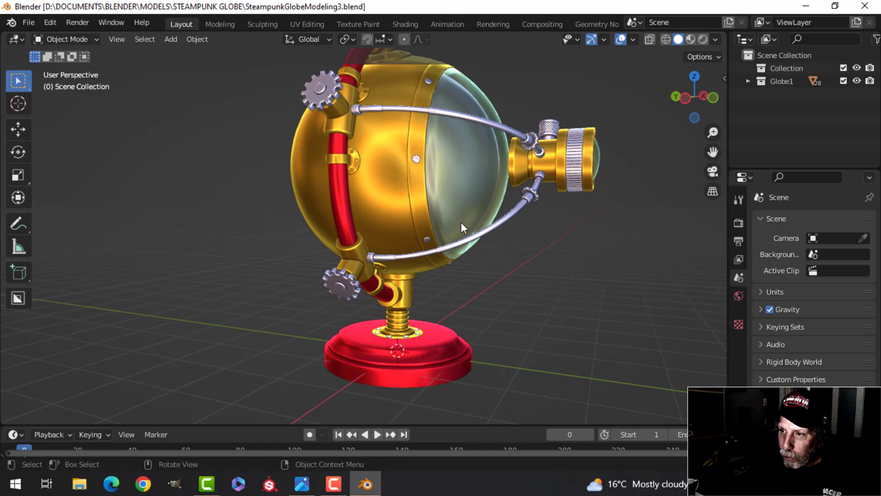
Examine the globe stand's ribbed neck and red base up close from the front
scroll(461, 223, down, 1)
middle_drag(461, 222, 415, 226)
scroll(420, 247, up, 2)
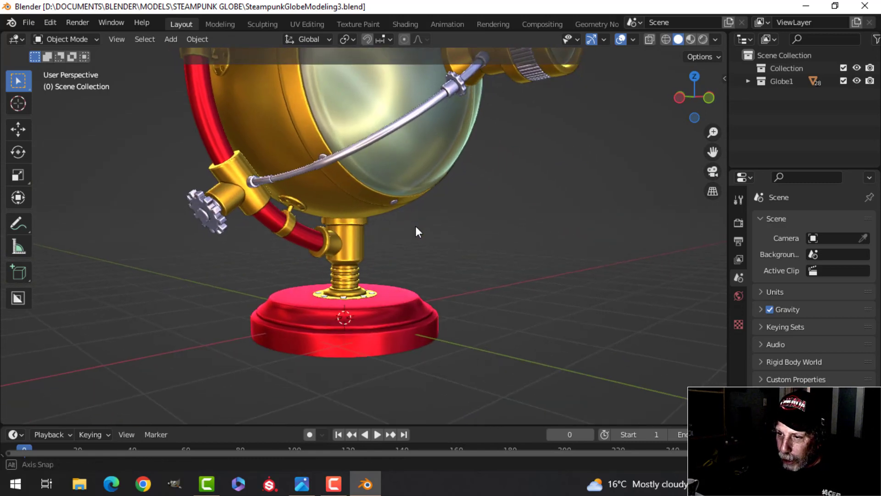
click(352, 273)
middle_drag(403, 282, 389, 294)
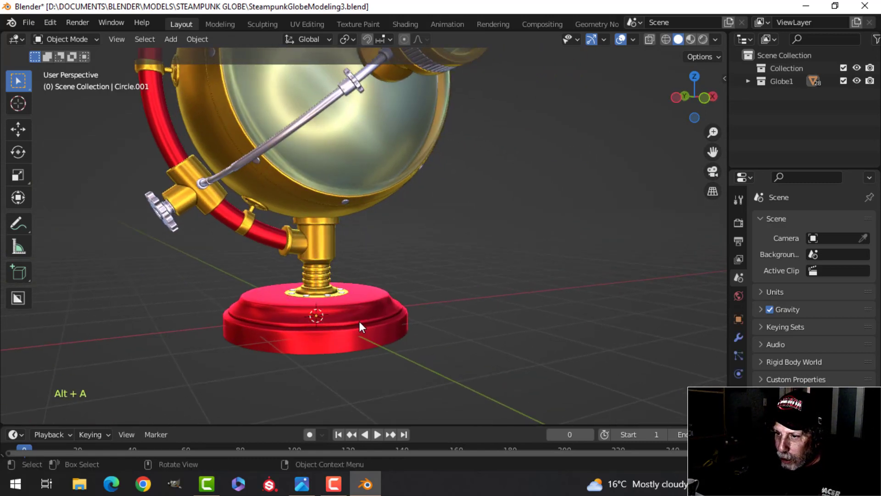
key(KP_1)
scroll(391, 314, up, 4)
shift+middle_drag(295, 329, 382, 270)
scroll(336, 305, up, 3)
key(Tab)
key(a)
key(Tab)
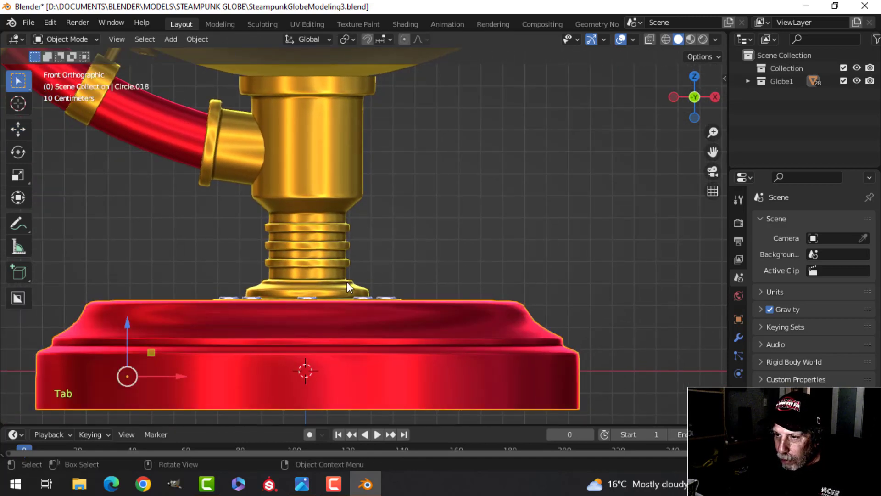
Open the gold stand column for face editing in wireframe display
scroll(353, 286, up, 2)
shift+middle_drag(322, 263, 360, 254)
click(333, 223)
key(Tab)
scroll(343, 233, up, 2)
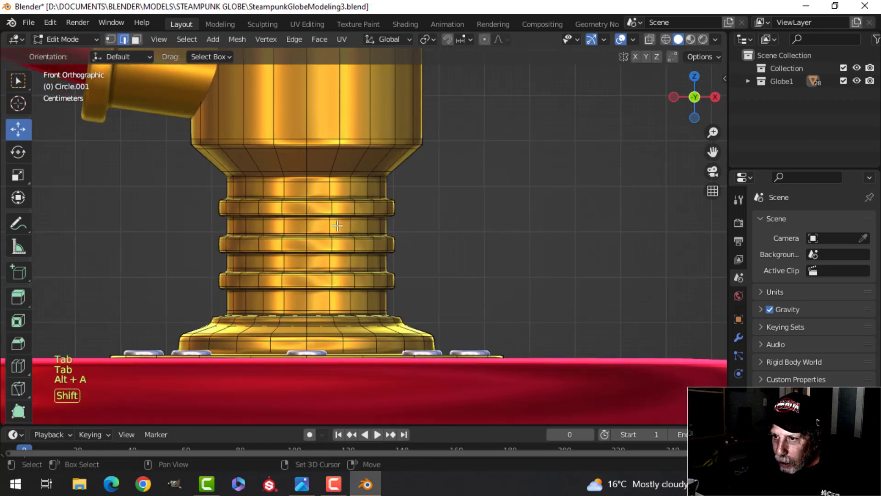
shift+middle_drag(338, 226, 353, 226)
key(3)
key(z)
click(276, 230)
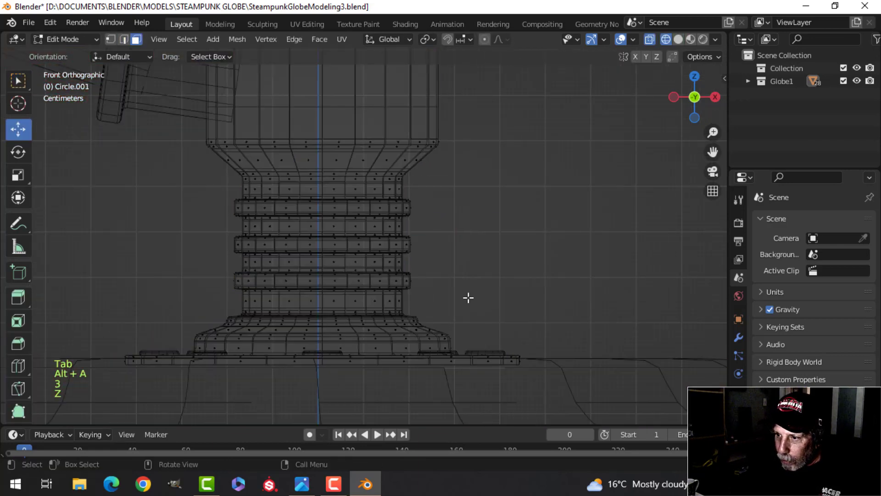
Separate the ribbed neck and base flange faces from the upper column into their own object
key(b)
drag(524, 401, 146, 181)
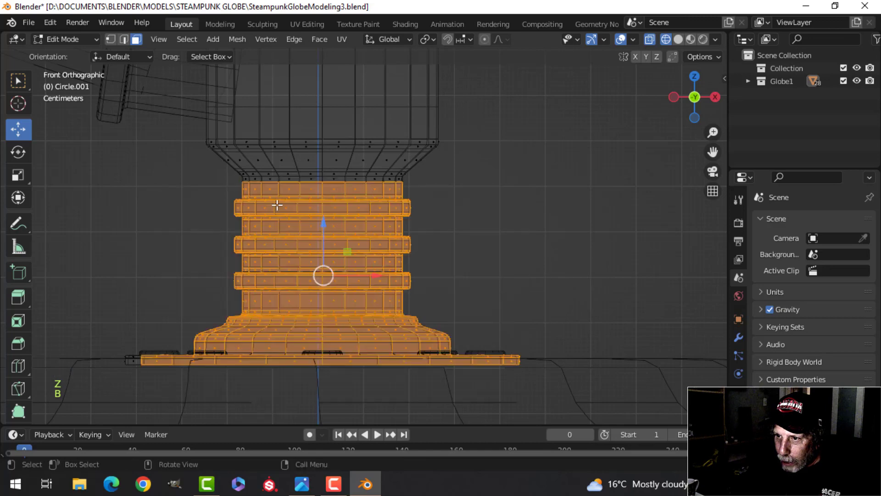
key(p)
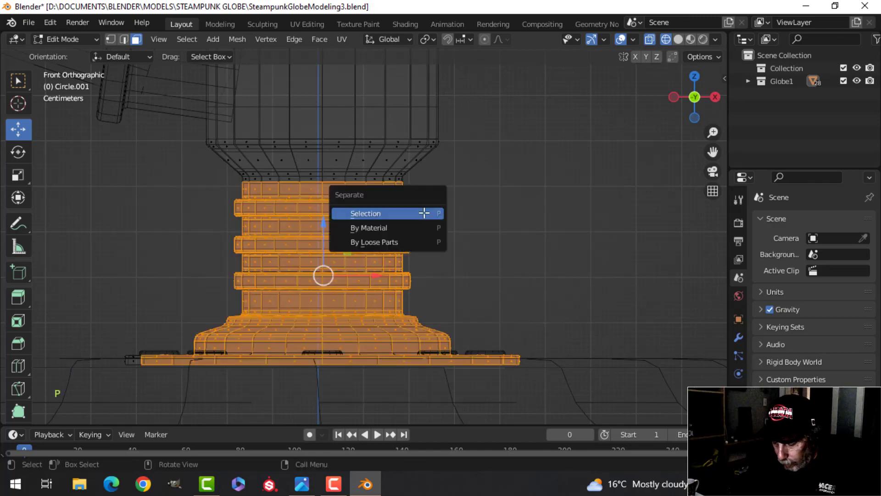
click(422, 211)
key(Tab)
key(alt+a)
Open the remaining upper column for face editing in solid display, focused on its lower end
click(362, 165)
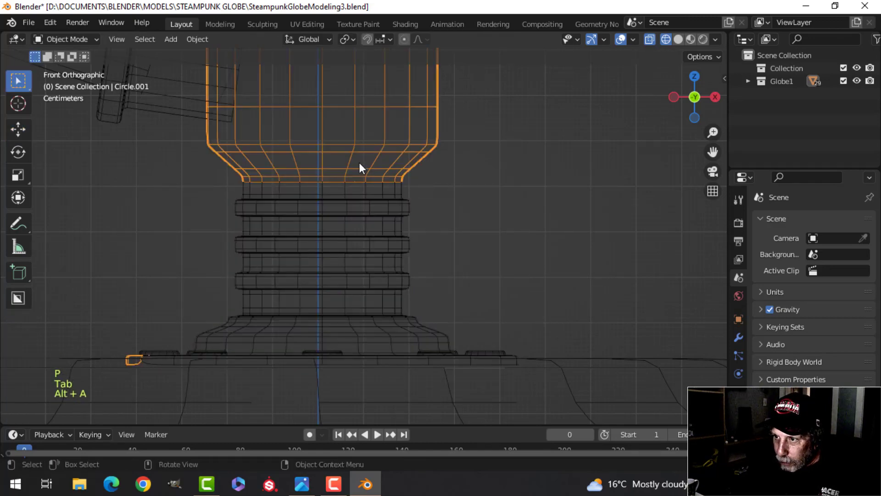
key(Tab)
scroll(372, 205, up, 3)
scroll(422, 239, down, 2)
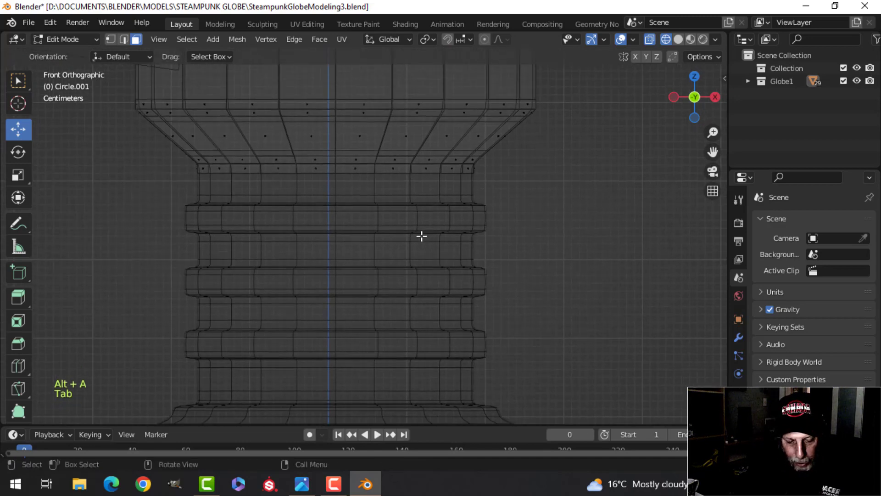
key(z)
click(340, 235)
scroll(399, 218, up, 2)
shift+middle_drag(399, 218, 404, 240)
key(z)
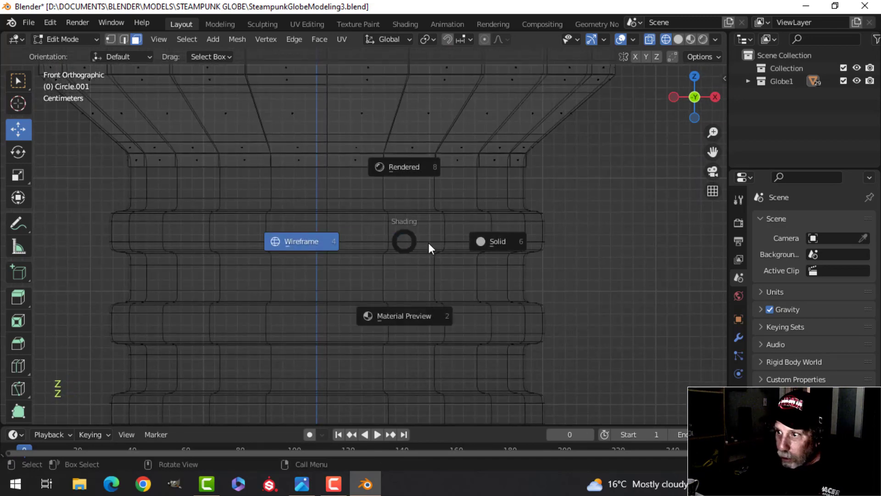
click(505, 243)
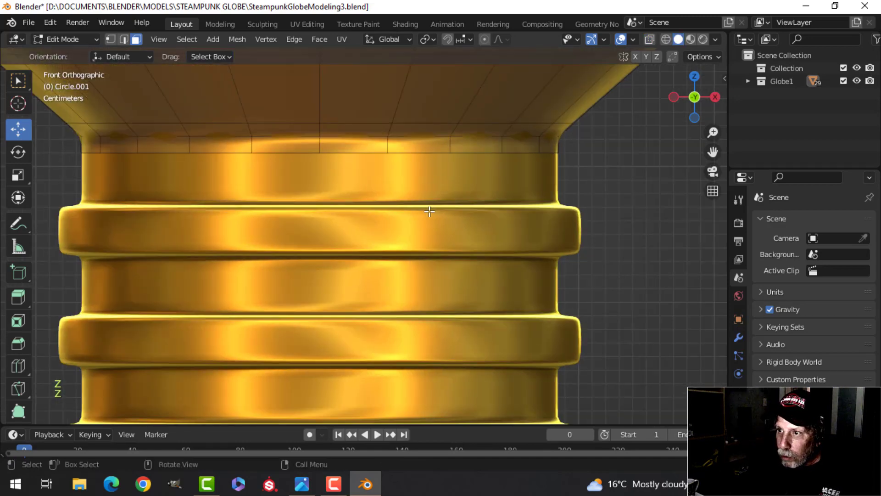
Delete the lowest face ring of the upper column together with the ring directly above it
alt+shift+click(388, 147)
key(ctrl+KP_Add)
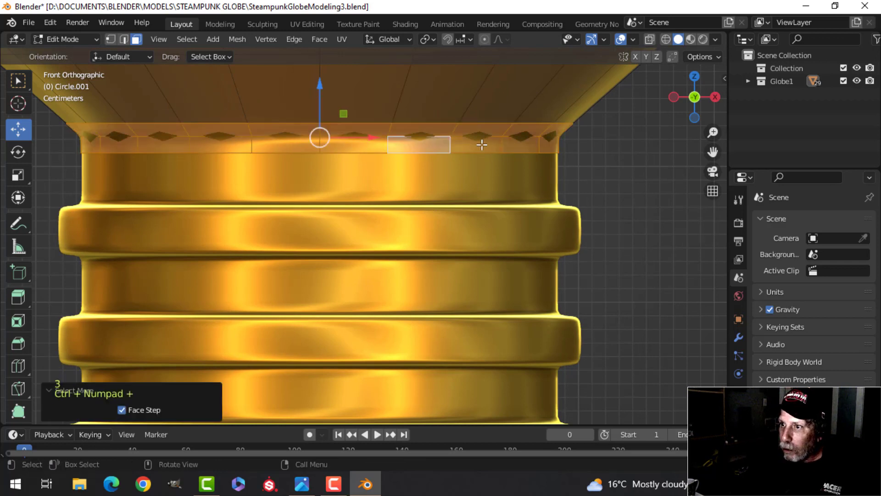
key(x)
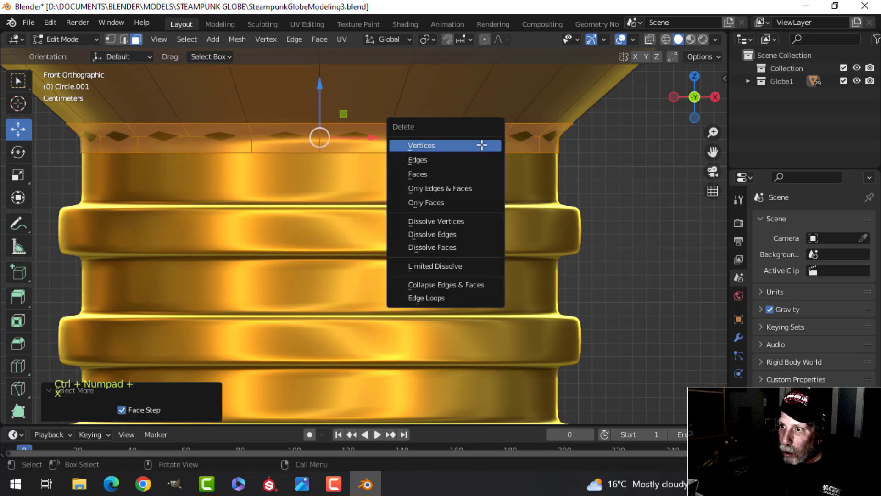
click(447, 174)
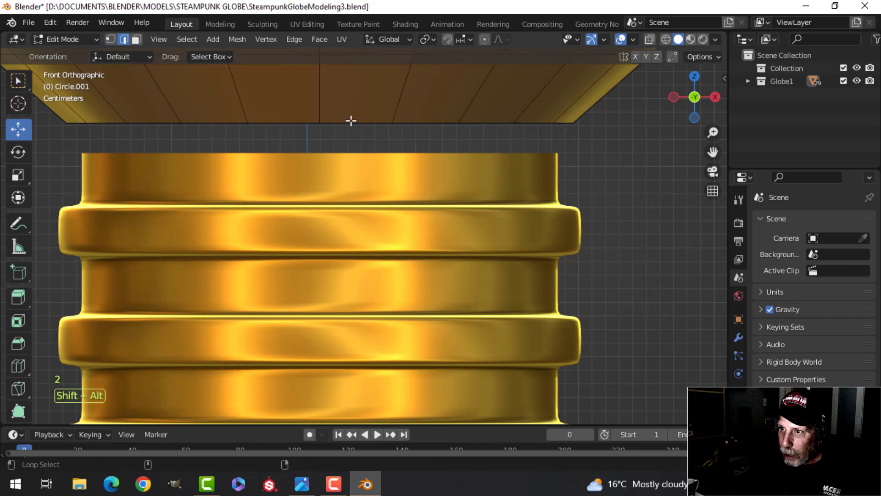
Extrude the upper column's open bottom edge loop and scale it inward to about 0.92
middle_drag(351, 120, 462, 177)
key(KP_Decimal)
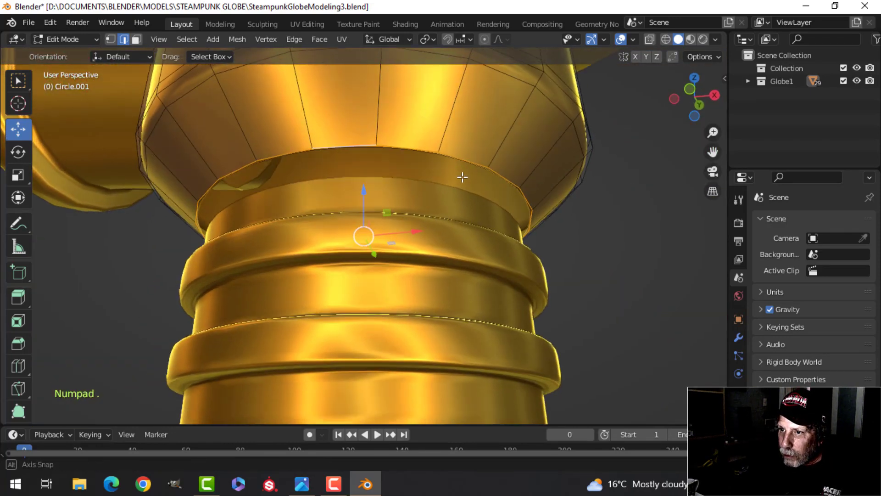
key(e)
key(s)
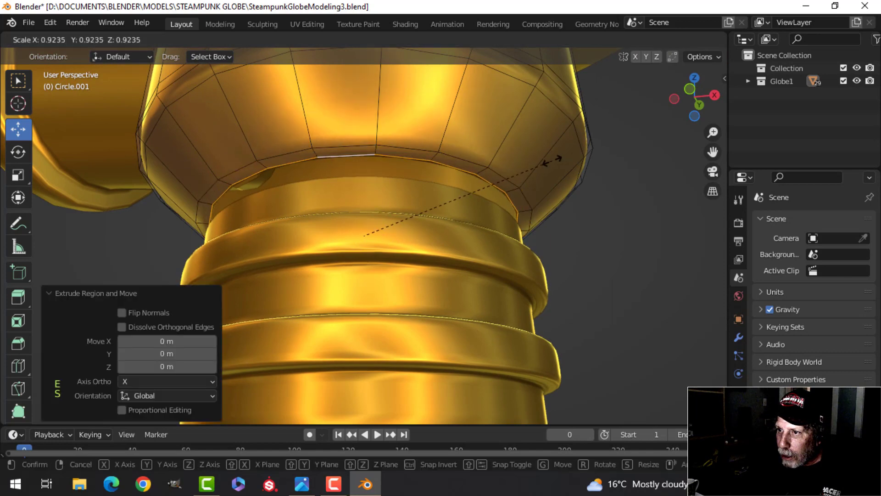
click(549, 160)
key(alt+a)
Add an edge loop close to the upper column's bottom edge with factor -0.944 and another around its new inner rim
key(ctrl+r)
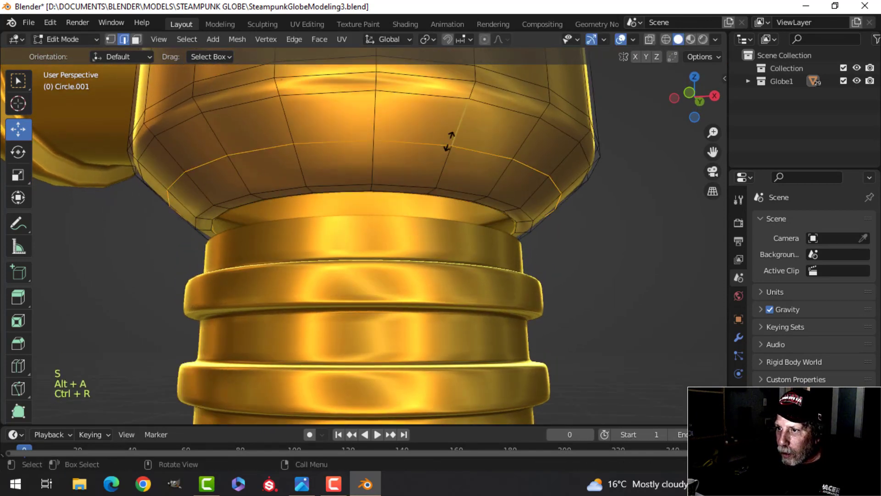
click(448, 156)
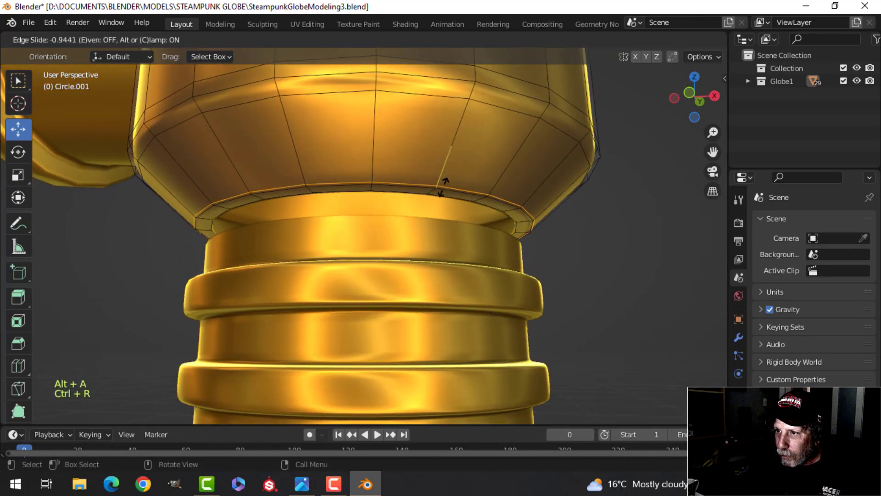
click(442, 188)
scroll(459, 197, up, 4)
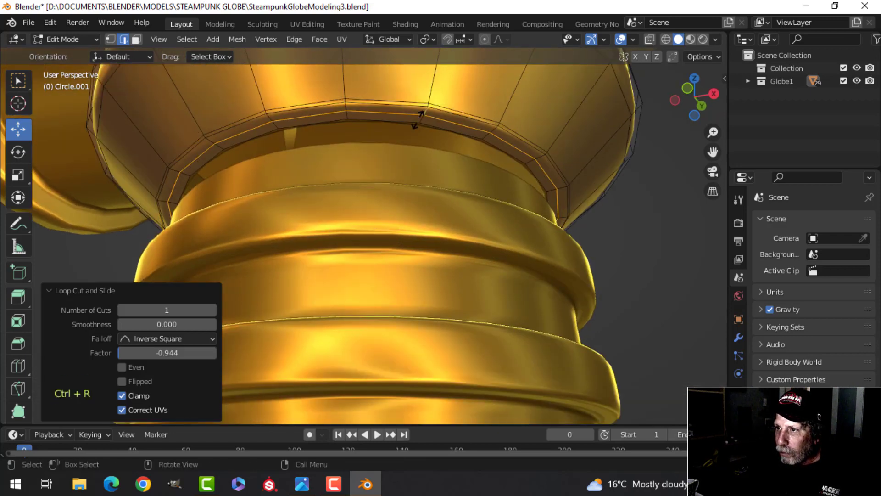
click(417, 115)
key(Tab)
scroll(417, 167, down, 5)
key(alt+a)
Raise the top edge loop of the ribbed neck up into the opening of the upper column
middle_drag(417, 167, 387, 182)
click(387, 224)
scroll(390, 252, up, 3)
key(Tab)
key(alt+a)
alt+shift+click(389, 236)
key(2)
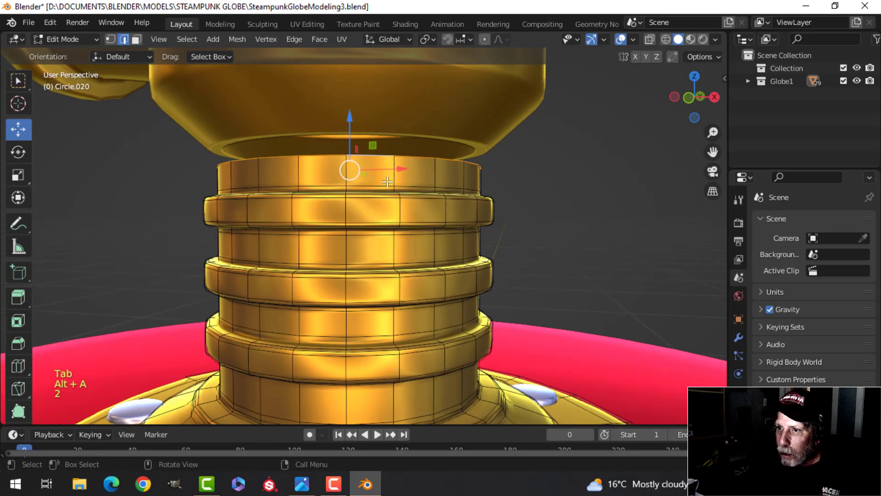
drag(356, 128, 357, 93)
key(Tab)
scroll(395, 160, down, 3)
key(alt+a)
Copy the hex value E6E8FF from the flange rivets' viewport display color
middle_drag(413, 214, 393, 229)
scroll(398, 237, down, 2)
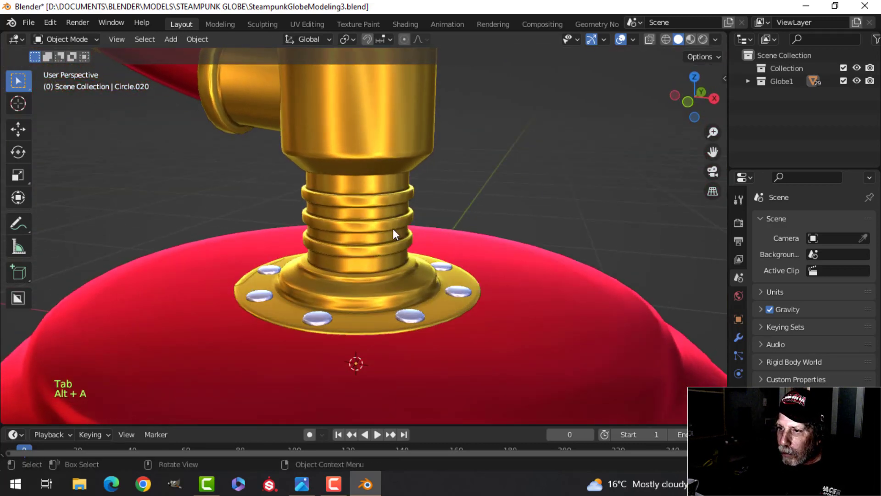
click(406, 313)
click(739, 319)
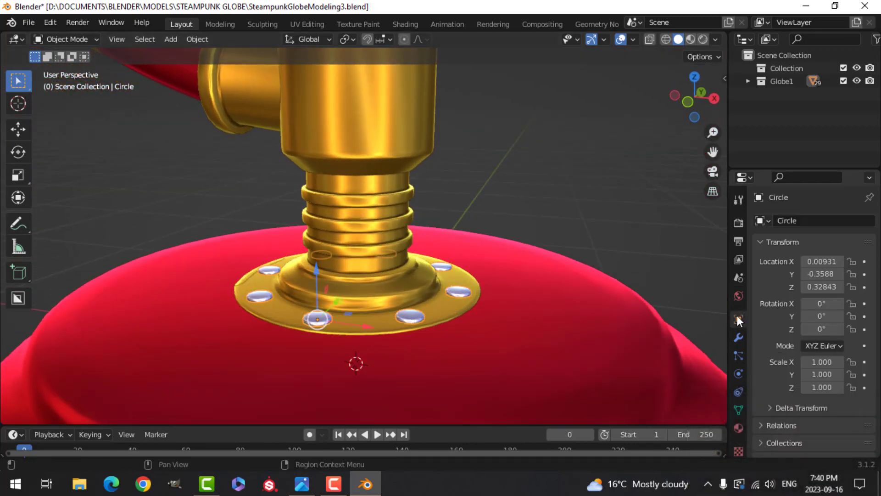
scroll(809, 381, down, 10)
click(835, 425)
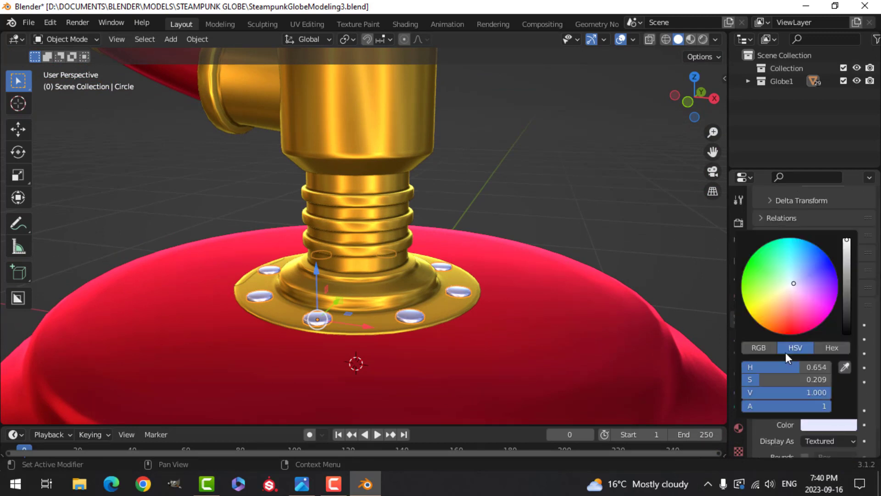
click(821, 348)
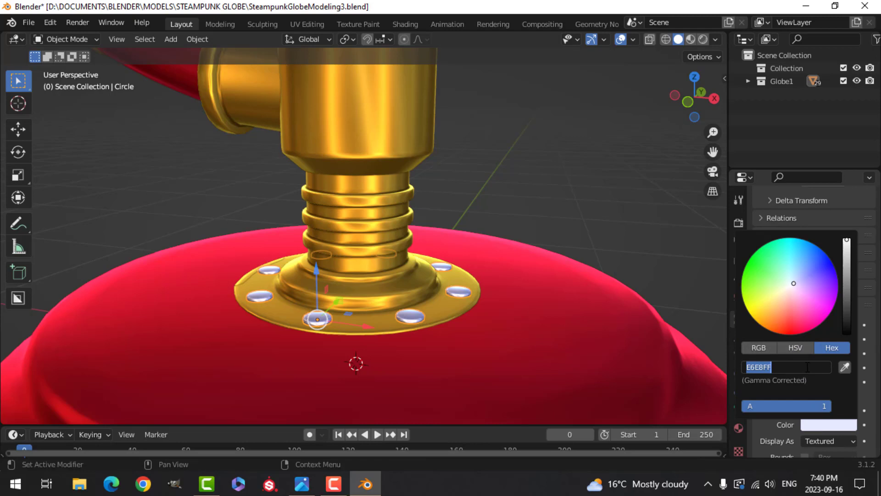
key(Escape)
Set the viewport display color of the ribbed neck and flange to hex E6E8FF
click(423, 258)
click(826, 425)
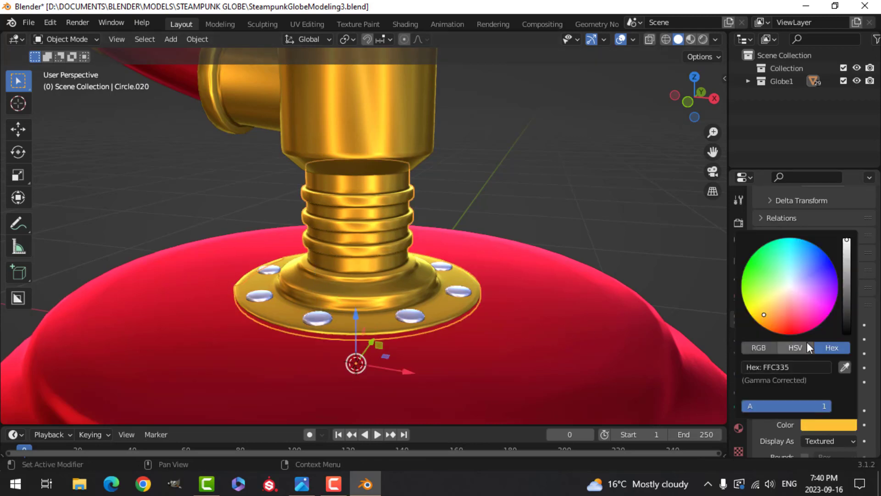
click(799, 367)
text(E6E8FF)
key(Return)
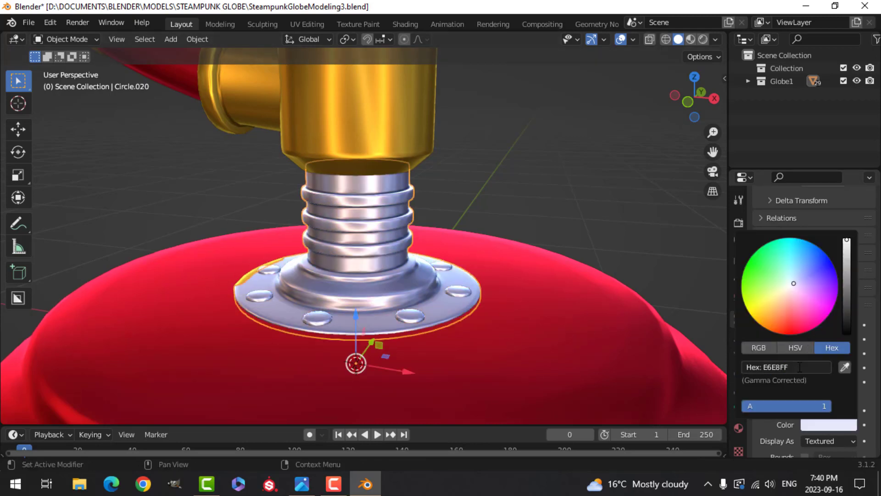
scroll(274, 220, down, 4)
key(alt+a)
Join the leftover gold sliver of the flange to the silver neck object and merge the duplicate vertices by distance
middle_drag(357, 256, 354, 287)
scroll(353, 288, up, 3)
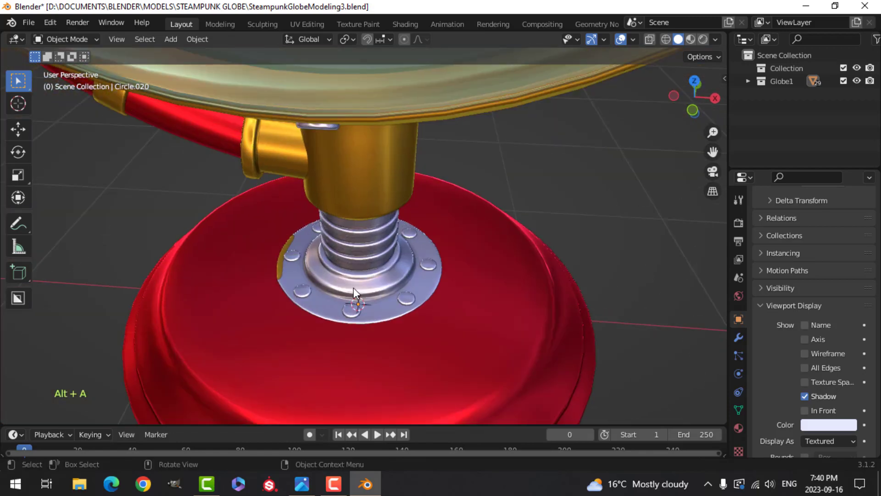
scroll(362, 260, up, 4)
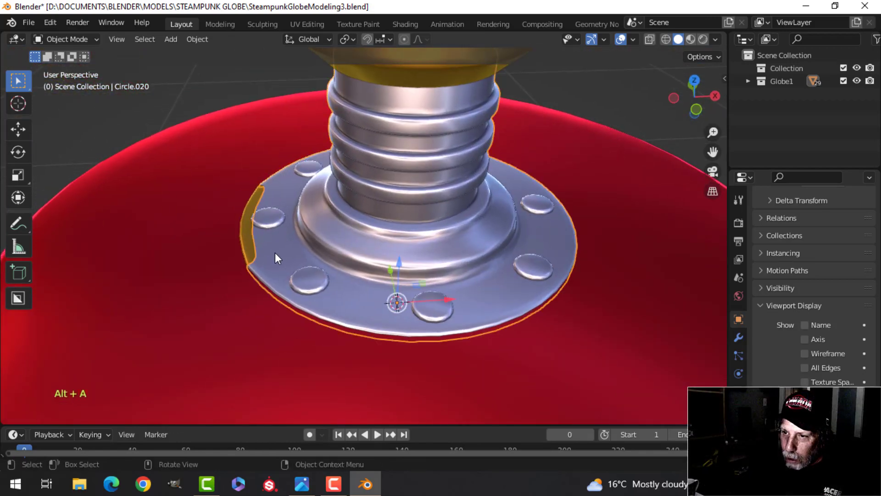
key(Tab)
middle_drag(293, 259, 324, 249)
scroll(461, 216, up, 3)
shift+middle_drag(460, 206, 450, 233)
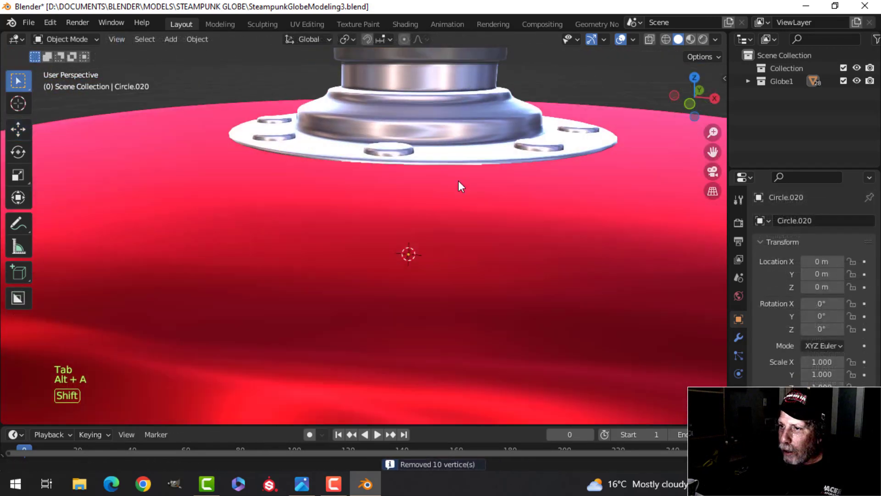
Move the red base's whole mesh slightly upward toward the silver flange
scroll(453, 195, down, 3)
scroll(450, 233, down, 1)
click(447, 245)
key(Tab)
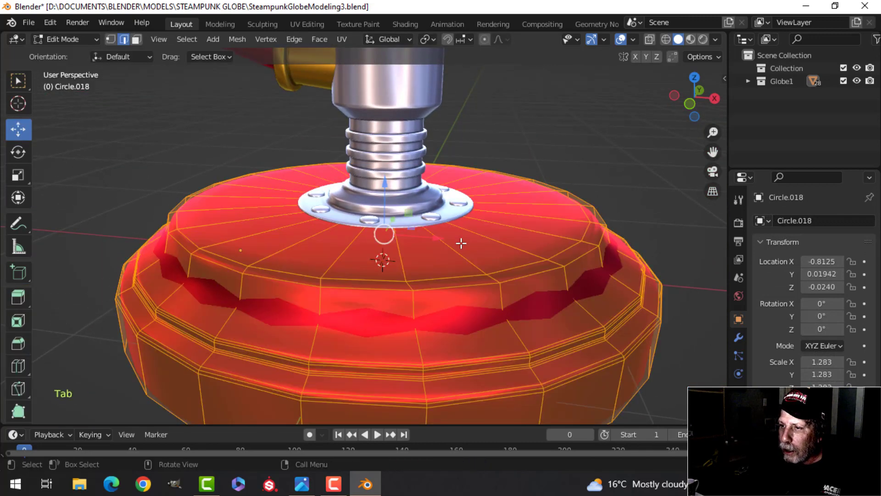
drag(384, 190, 383, 184)
scroll(425, 225, up, 3)
key(Tab)
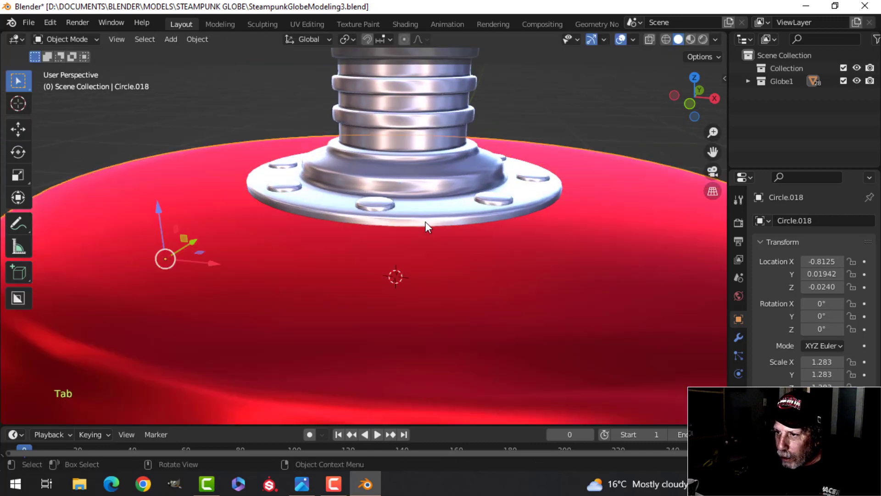
Lower the flange's outer bottom edge loop slightly toward the red base
click(426, 221)
key(Tab)
key(alt+a)
alt+click(429, 225)
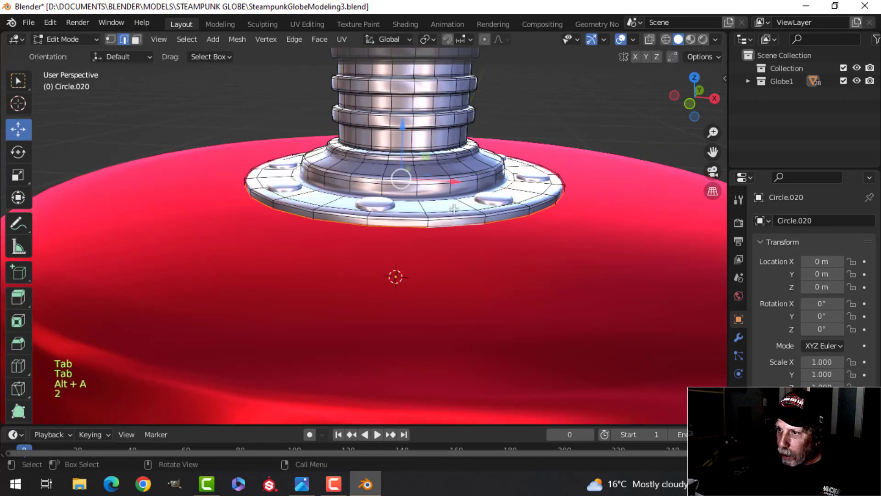
drag(401, 134, 400, 144)
key(Tab)
scroll(440, 177, down, 5)
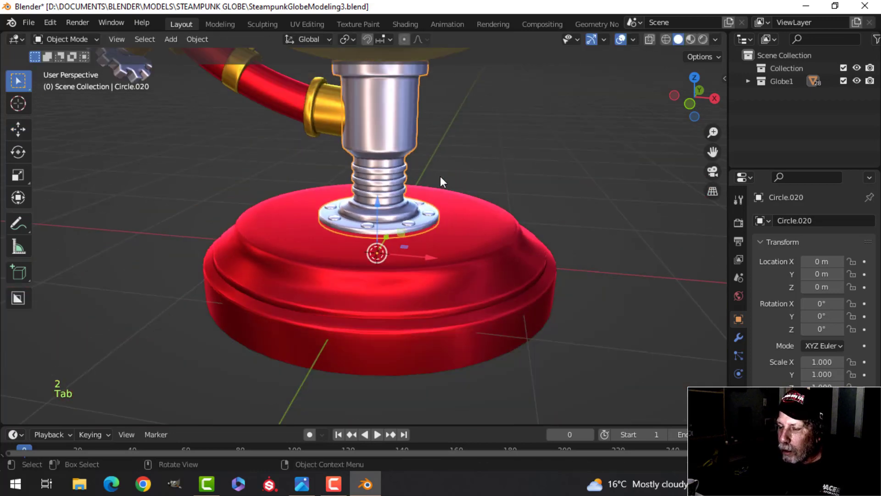
Separate the wide upper column section from the silver ribbed neck and flange into its own object
key(alt+a)
scroll(439, 178, down, 3)
shift+middle_drag(401, 176, 375, 201)
scroll(381, 193, up, 2)
scroll(399, 187, up, 4)
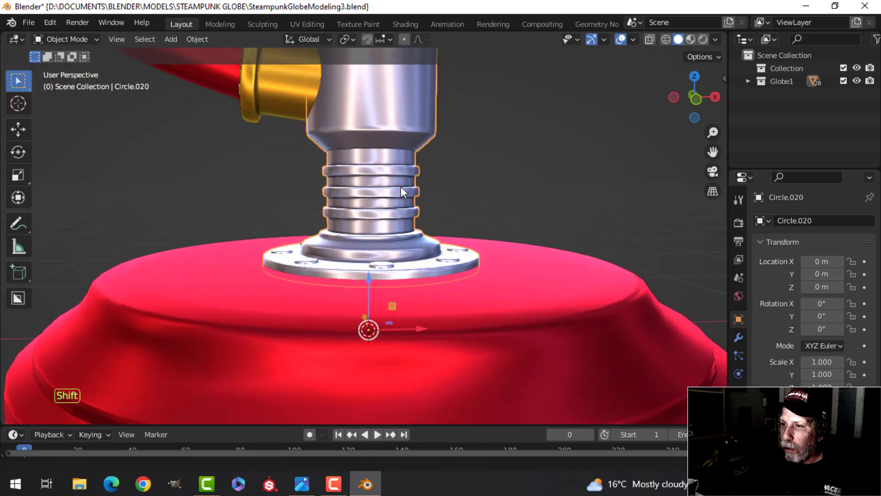
key(Tab)
scroll(395, 197, up, 3)
key(alt+a)
middle_drag(385, 190, 375, 181)
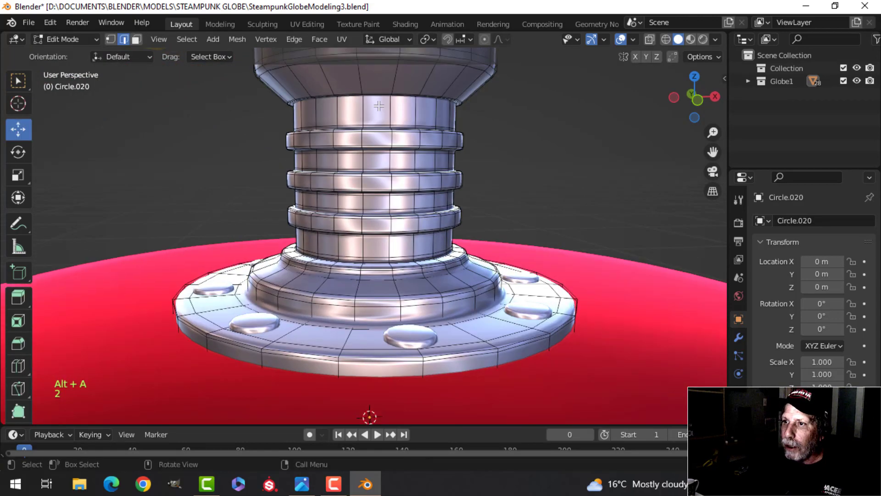
scroll(378, 110, down, 2)
key(ctrl+l)
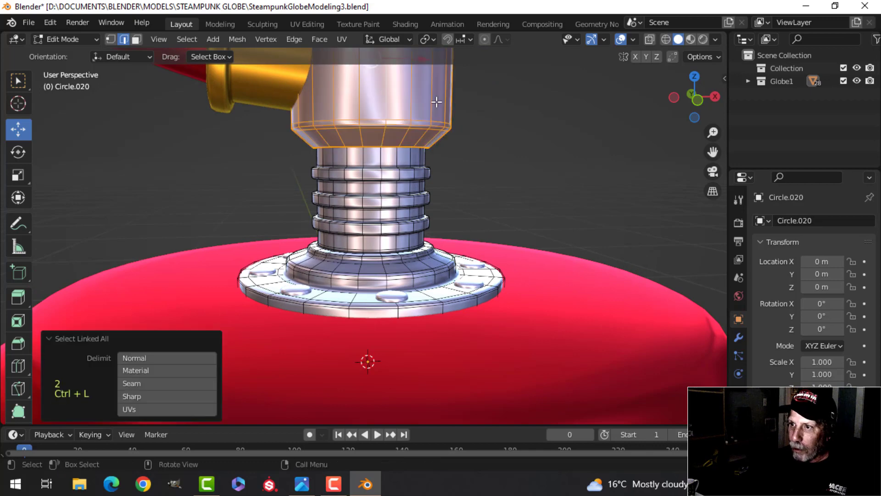
key(p)
click(436, 101)
key(Tab)
scroll(414, 117, down, 3)
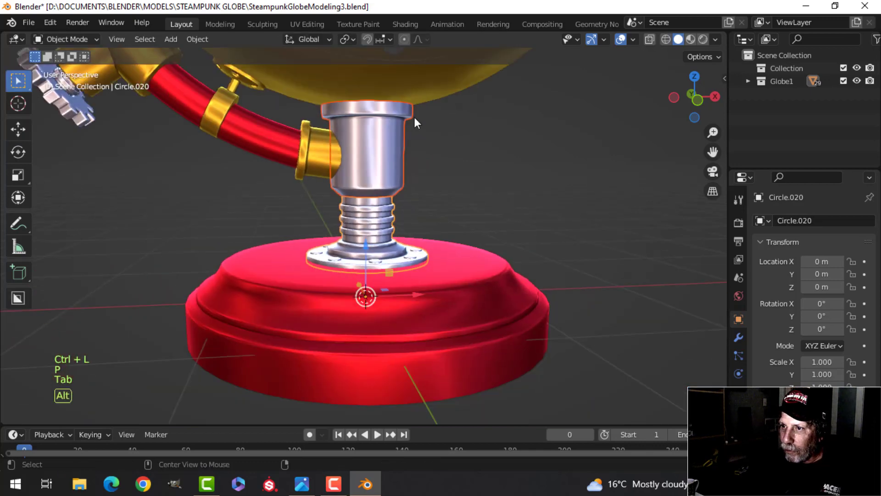
key(alt+a)
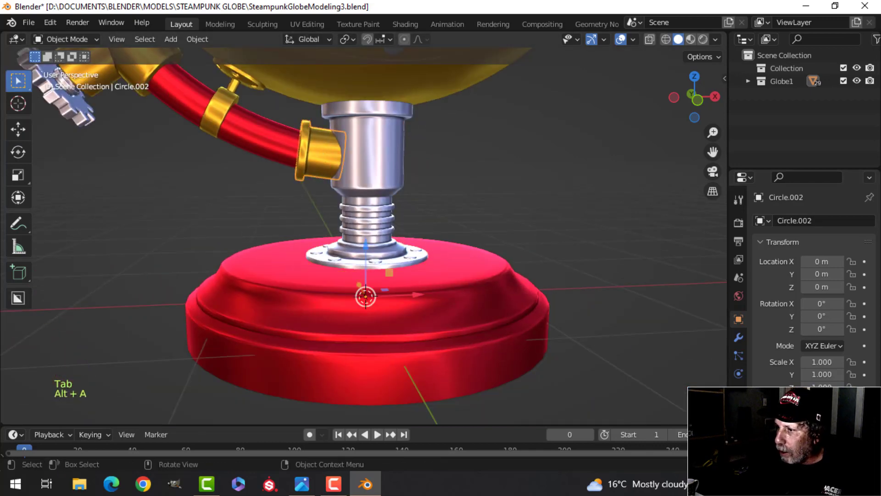
Copy the gold pipe fitting's viewport display color and set the upper column section to the same hex, FFC335
scroll(833, 350, down, 10)
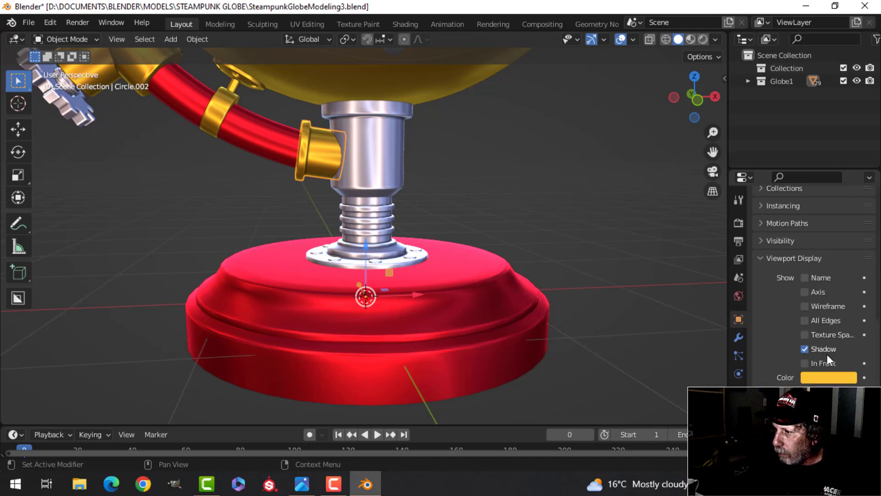
click(824, 374)
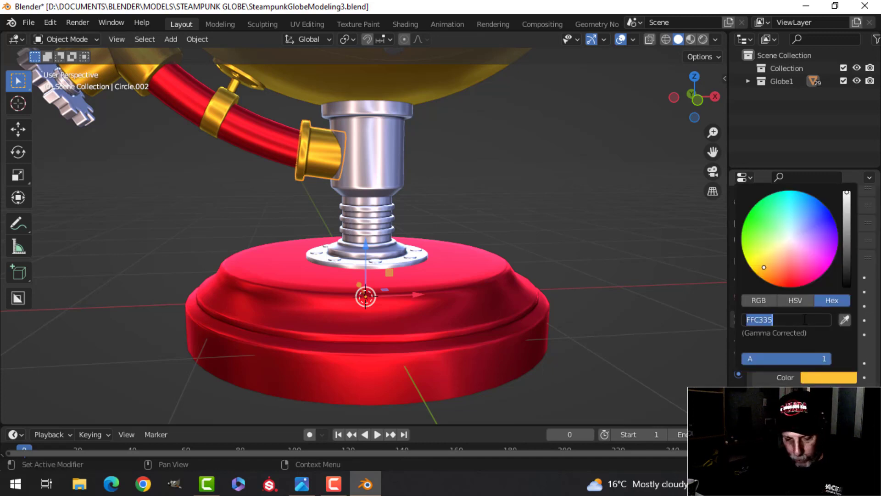
key(Return)
click(419, 151)
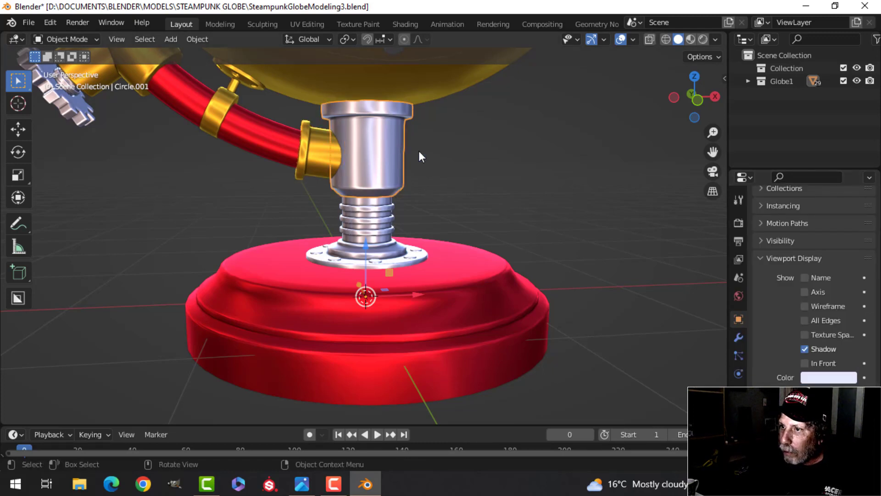
click(847, 377)
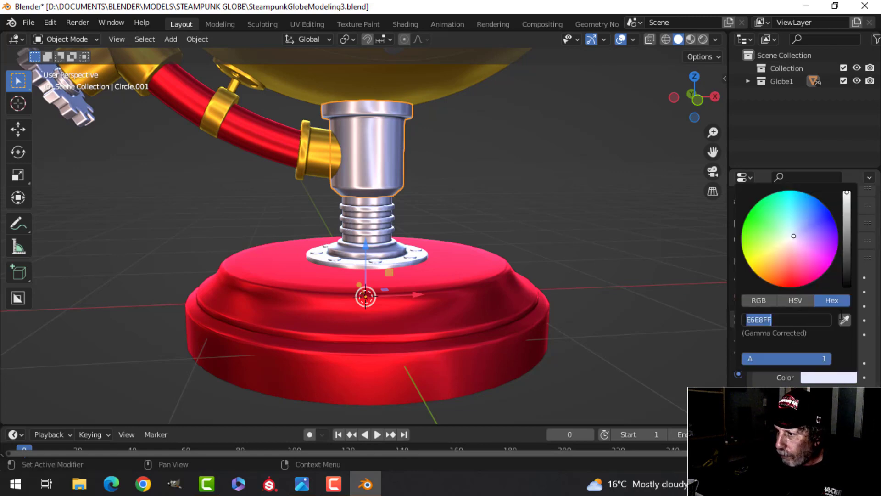
text(FFC335)
key(Return)
scroll(414, 205, down, 4)
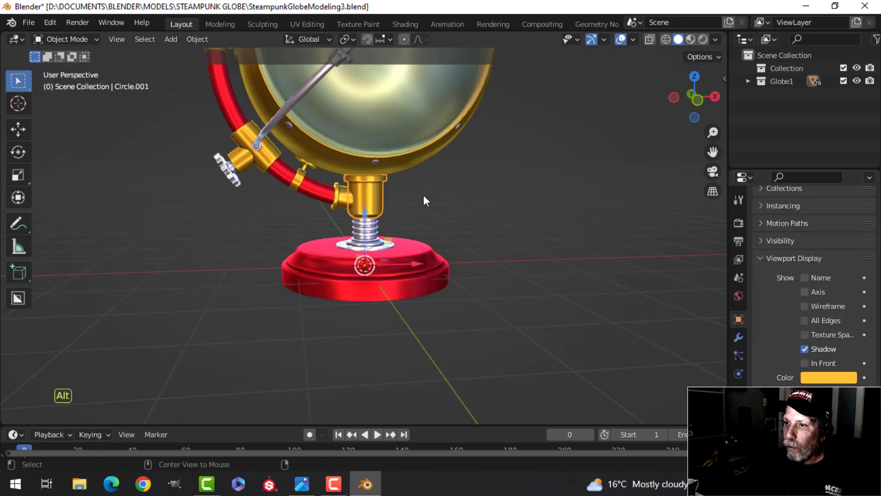
key(alt+a)
Move the ribbed neck with its flange, the red base and the flange bolts together slightly up into the gold column
middle_drag(423, 196, 402, 210)
scroll(403, 228, up, 4)
middle_drag(402, 209, 401, 197)
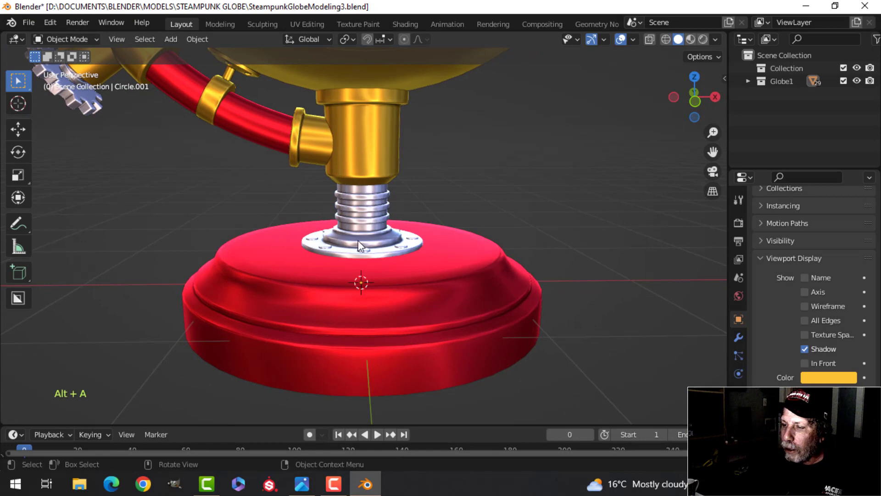
scroll(358, 240, down, 1)
middle_drag(359, 241, 371, 263)
scroll(371, 235, up, 4)
scroll(367, 209, down, 4)
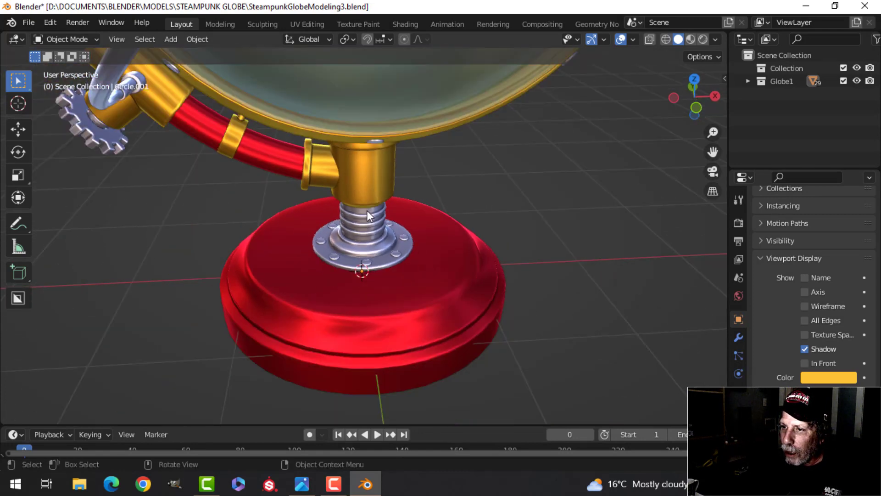
middle_drag(367, 210, 380, 201)
scroll(382, 214, up, 2)
click(381, 211)
shift+click(381, 268)
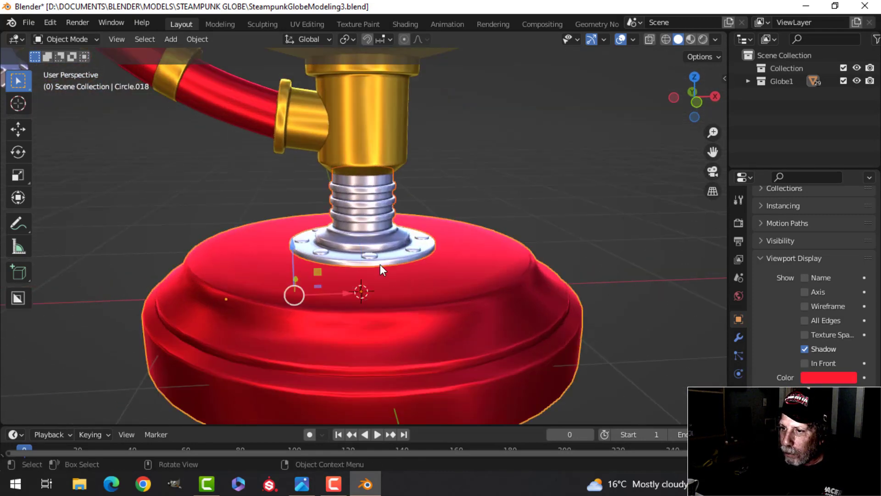
scroll(385, 263, up, 3)
shift+click(313, 267)
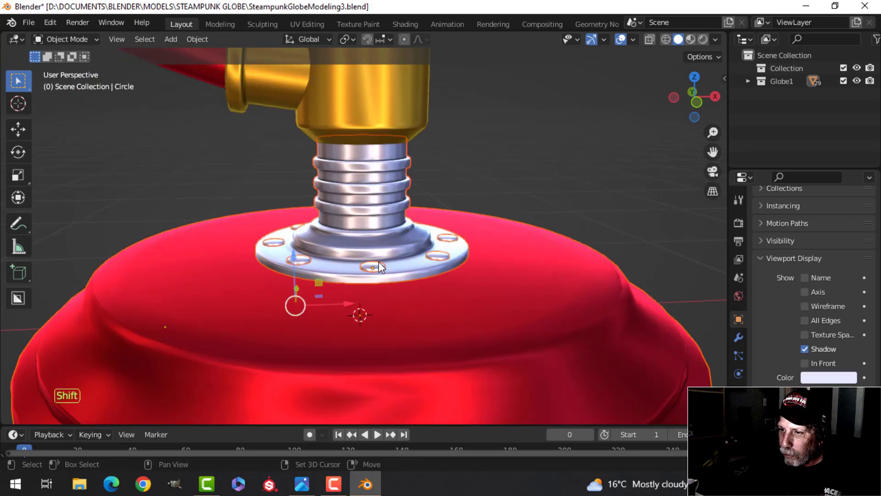
drag(294, 260, 434, 227)
key(alt+a)
Check the whole globe and stand from another angle and save the file
scroll(431, 230, down, 5)
shift+middle_drag(409, 242, 429, 275)
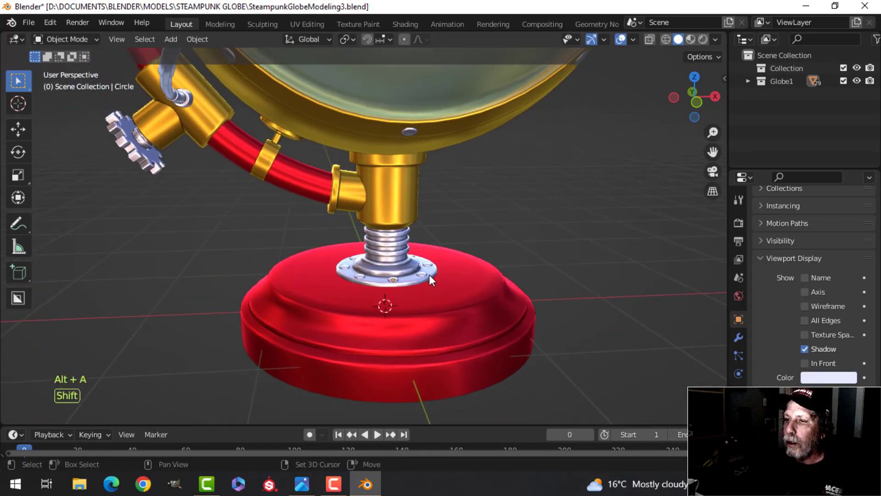
scroll(428, 273, down, 3)
shift+middle_drag(392, 233, 388, 299)
scroll(340, 226, down, 2)
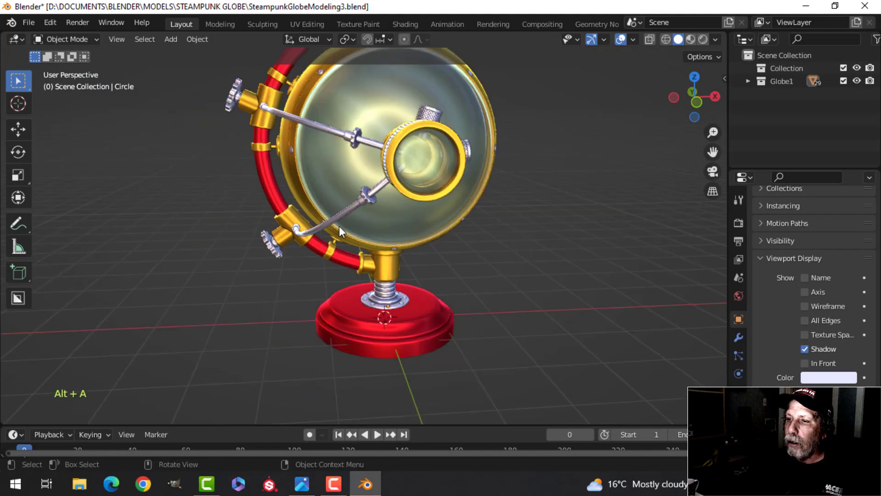
mouse_move(340, 226)
middle_down()
mouse_move(500, 220)
mouse_move(324, 219)
middle_up()
scroll(408, 234, up, 3)
shift+middle_drag(408, 234, 409, 200)
scroll(472, 222, up, 1)
key(ctrl+s)
Duplicate a two-by-two block of faces on the gold outer shell beside the red tube and separate it into its own object
scroll(496, 206, down, 2)
shift+middle_drag(491, 207, 416, 235)
click(384, 190)
key(Tab)
scroll(408, 186, up, 4)
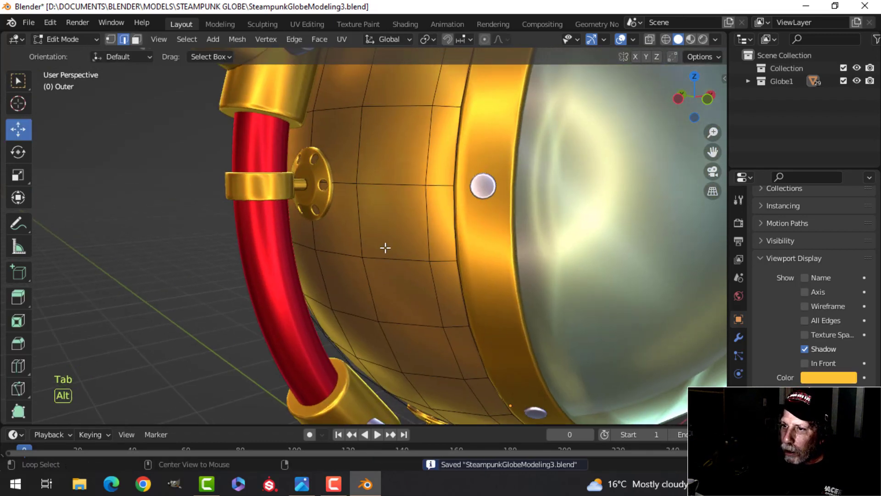
key(alt+a)
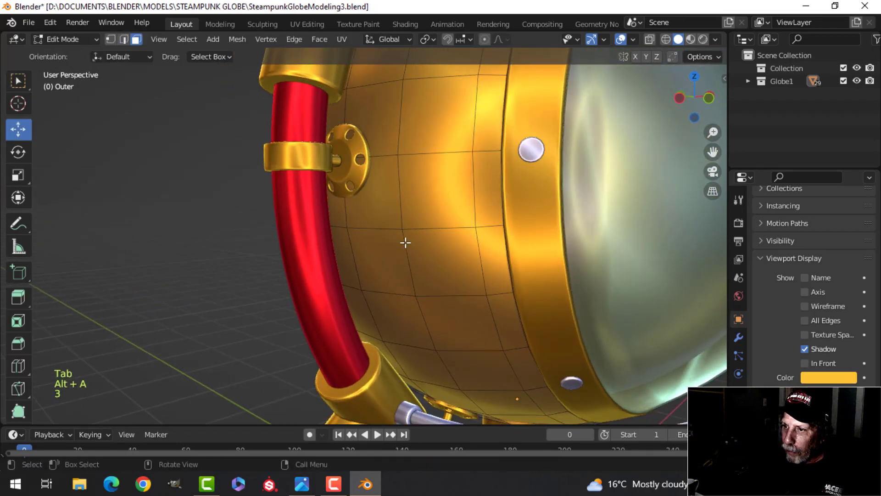
click(406, 242)
click(415, 238)
shift+click(386, 246)
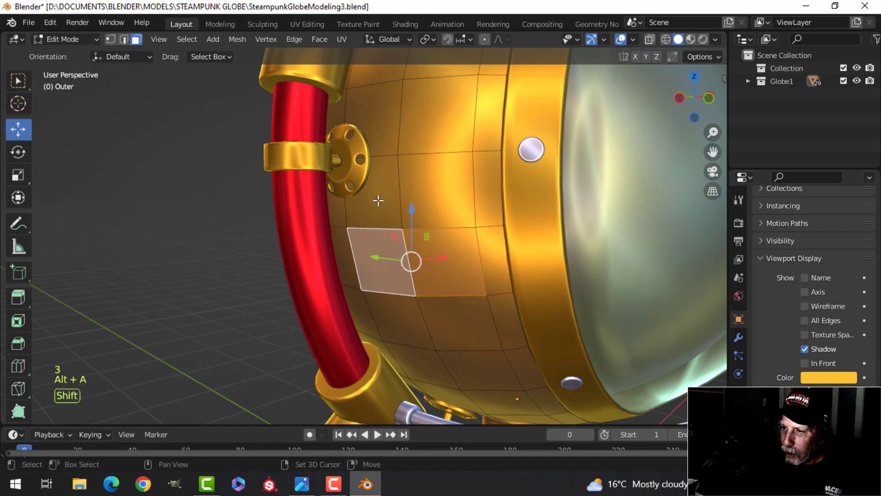
shift+click(379, 199)
shift+click(413, 187)
scroll(430, 232, down, 5)
shift+middle_drag(430, 232, 423, 174)
key(shift+d)
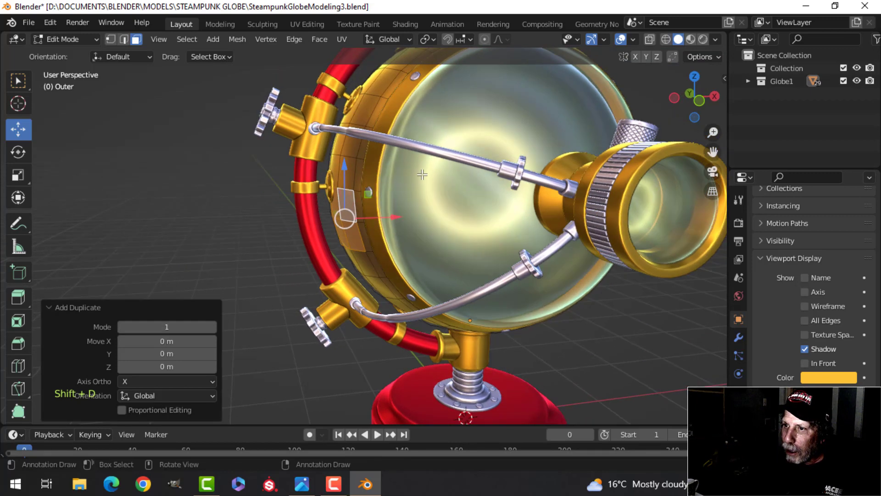
key(p)
click(426, 118)
key(Tab)
Set the transform orientation to Normal and move all faces of the new patch outward from the shell by about 0.0286 m
click(348, 203)
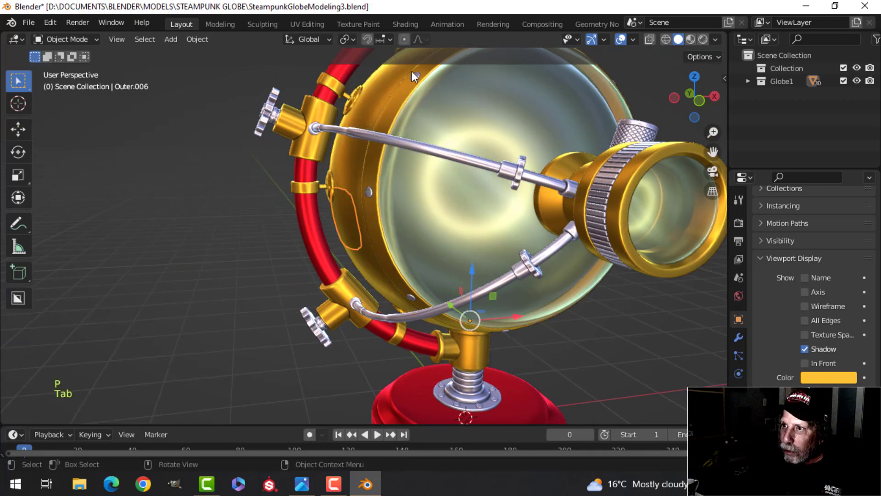
click(347, 39)
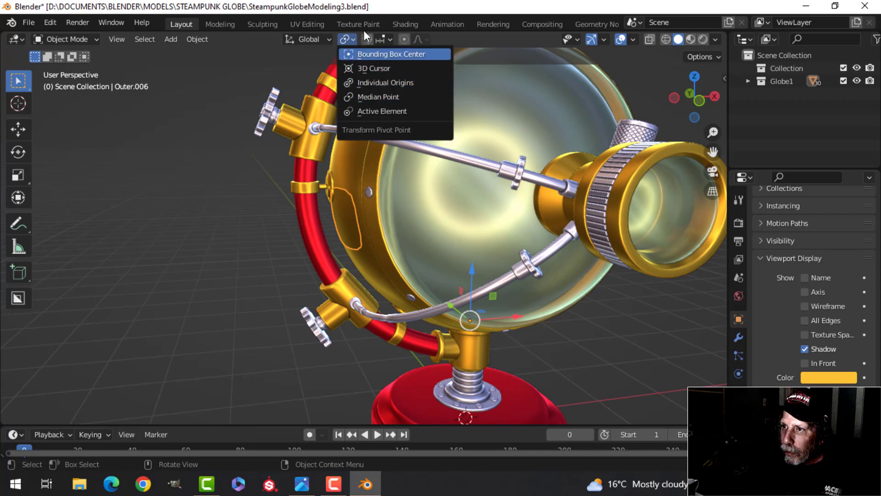
click(311, 38)
click(284, 104)
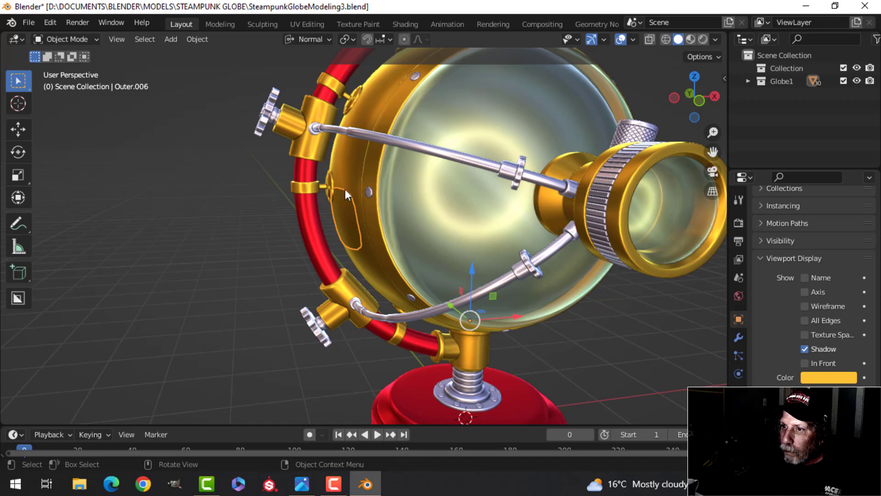
key(Tab)
key(a)
middle_drag(343, 212, 336, 219)
drag(319, 215, 307, 218)
Extrude the patch back toward the shell to give it thickness and delete the extruded inner faces
scroll(368, 217, up, 3)
mouse_move(388, 197)
shift+middle_down()
mouse_move(418, 179)
mouse_move(399, 188)
shift+middle_up()
middle_drag(399, 188, 395, 190)
key(e)
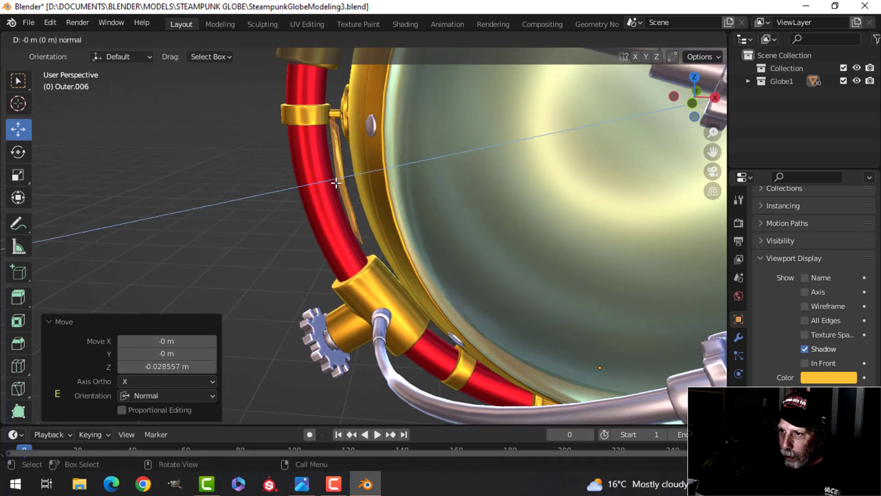
click(365, 178)
key(x)
click(364, 177)
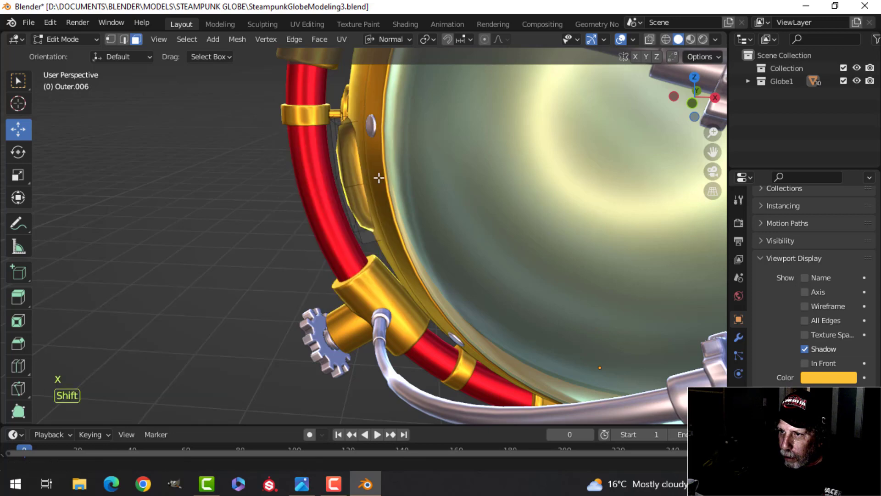
Isolate the patch in local view and add an edge loop around its sides close to the outer face
shift+middle_drag(379, 177, 397, 183)
scroll(397, 182, up, 3)
key(Tab)
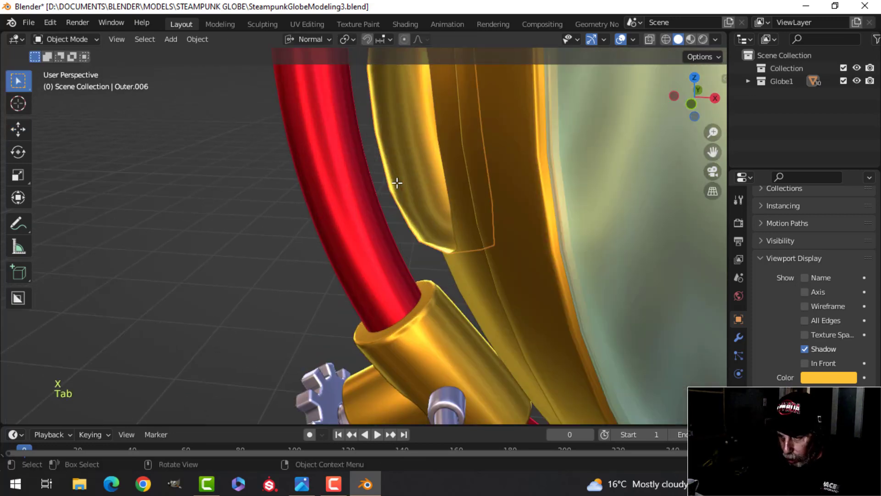
key(KP_Divide)
key(Tab)
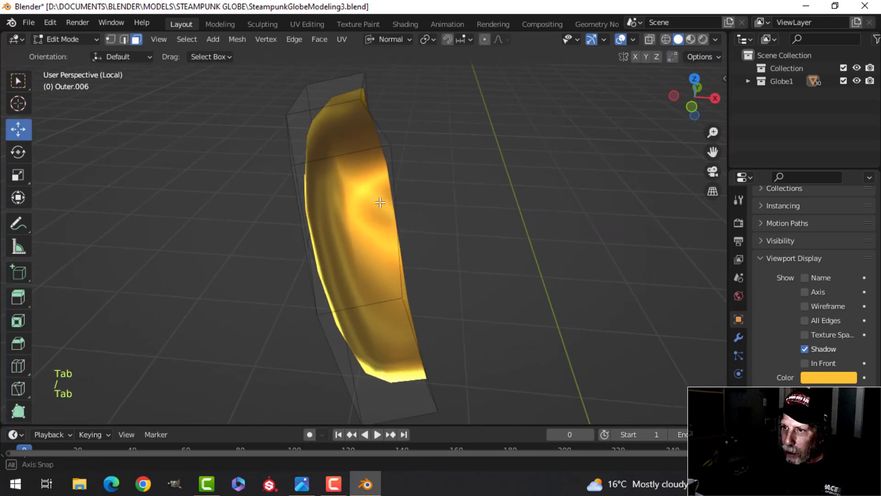
key(ctrl+r)
click(351, 152)
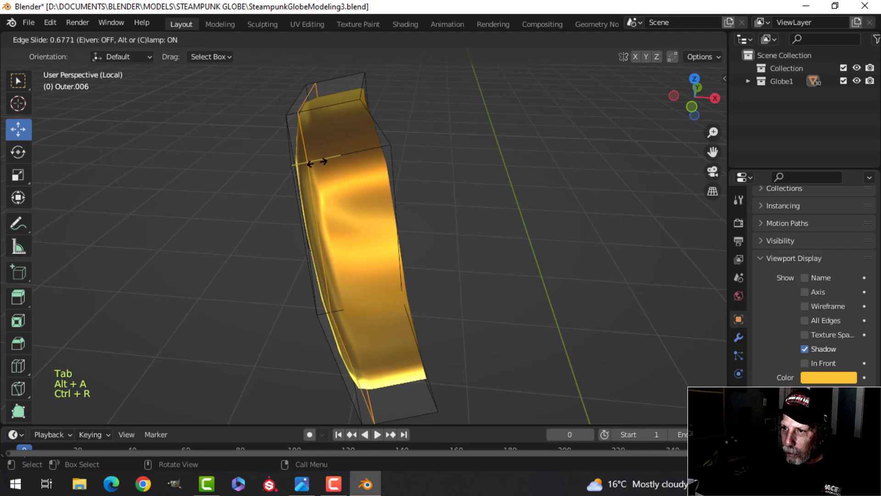
click(310, 163)
key(Tab)
Extrude the patch's open back edge loop and scale it outward by about 1.2 to form a surrounding flange
scroll(297, 189, down, 4)
key(alt+a)
middle_drag(329, 207, 381, 173)
key(Tab)
key(2)
alt+shift+click(421, 197)
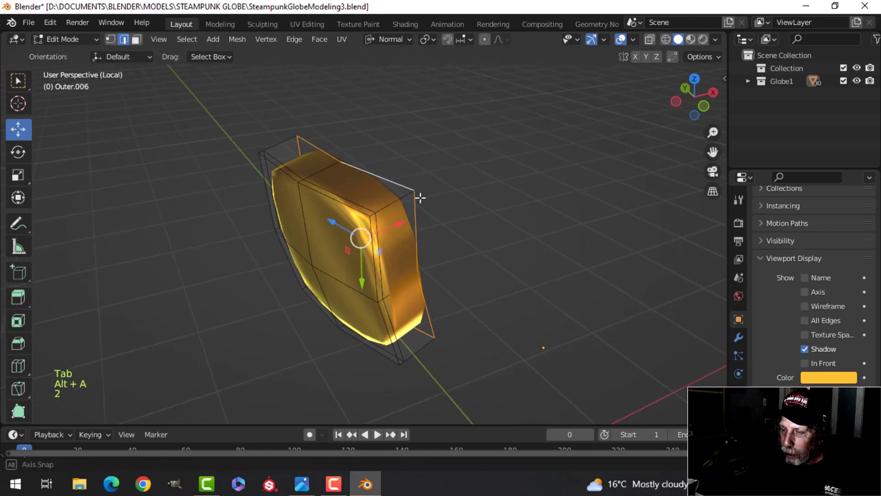
key(e)
right_click(435, 200)
key(s)
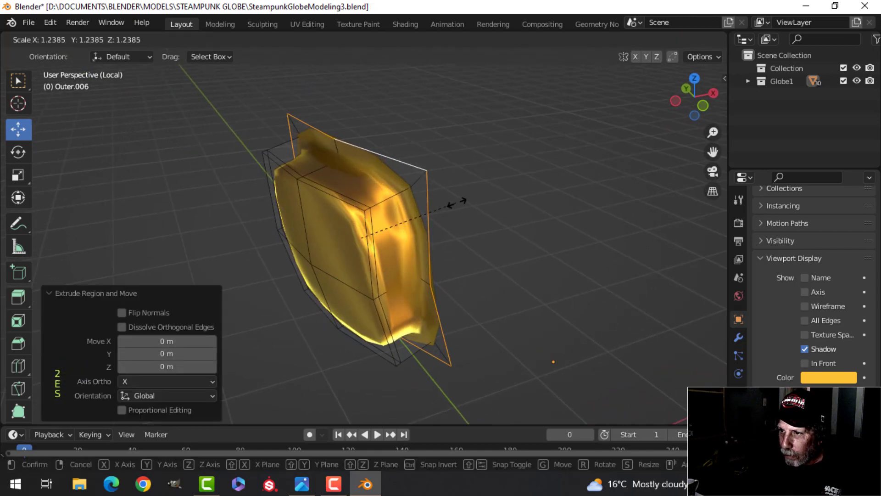
click(455, 203)
Thicken the patch's flange by filling its open back and extruding it, and delete the back faces
shift+middle_drag(450, 204, 379, 258)
key(e)
right_click(435, 204)
key(f)
key(e)
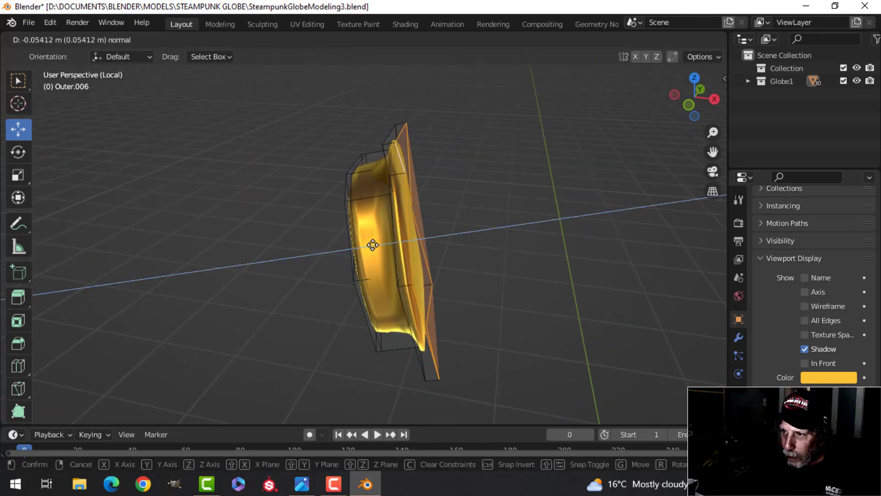
click(440, 234)
key(x)
click(440, 232)
Add an edge loop around the rim of the patch's flange with a slide factor of 0.676
middle_drag(440, 233, 427, 219)
key(ctrl+r)
click(417, 216)
click(416, 221)
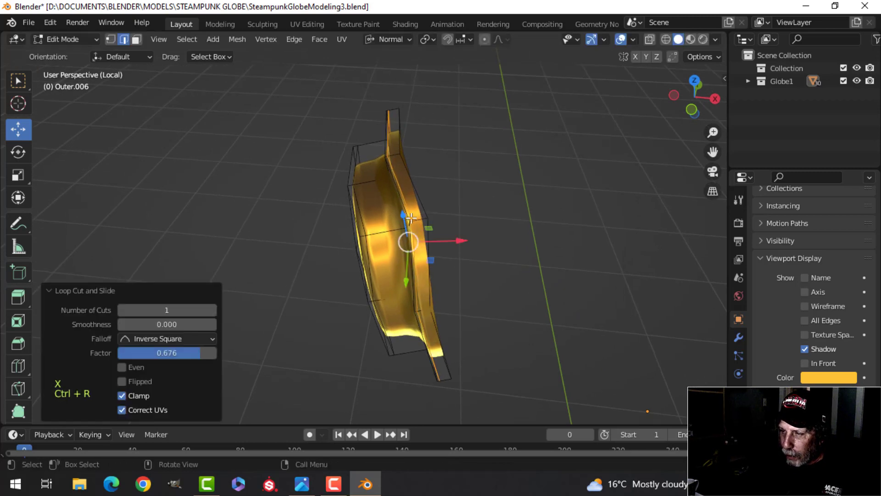
key(Tab)
scroll(388, 249, down, 3)
key(alt+a)
mouse_move(388, 250)
middle_down()
mouse_move(494, 210)
mouse_move(409, 231)
middle_up()
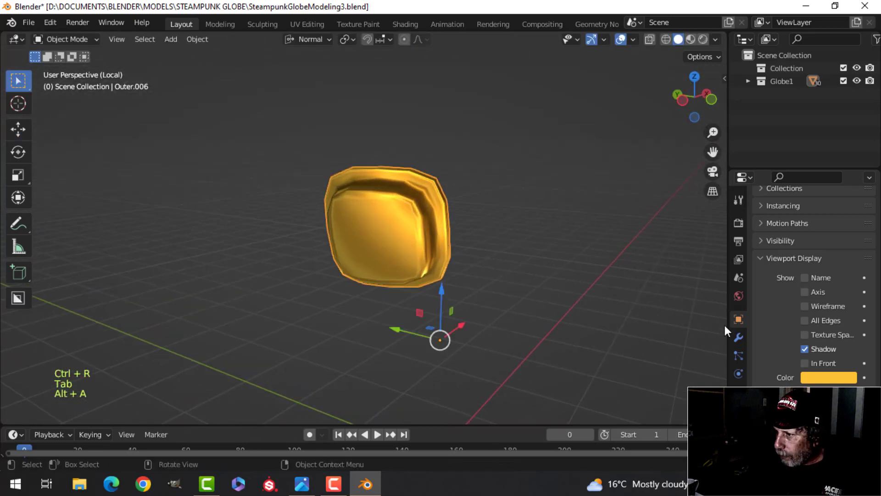
Set the patch's subdivision viewport level to 2 and return from local view to the full globe
click(739, 337)
click(855, 277)
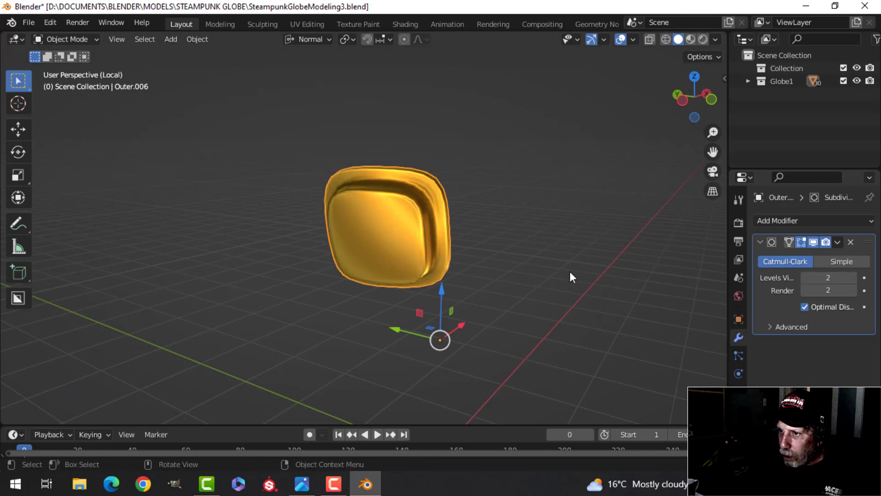
key(KP_Divide)
key(alt+a)
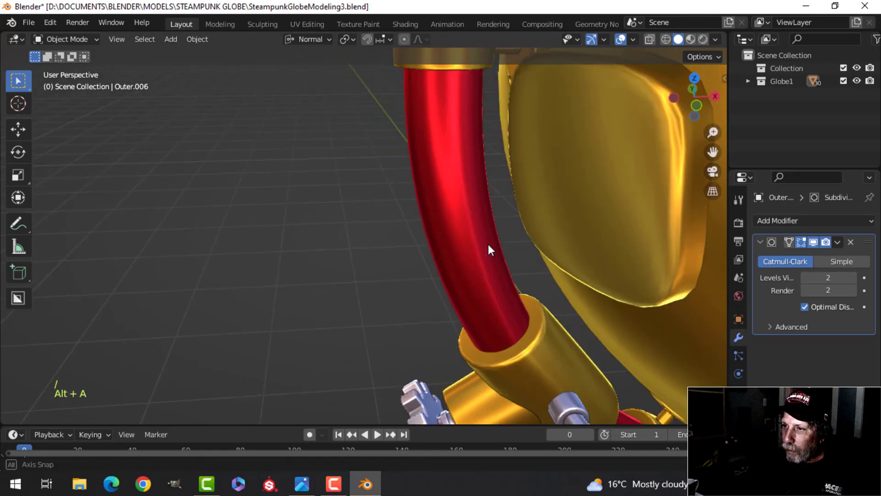
Move the whole gold panel outward about 0.047 m along its normal and scale its depth to 0.922
middle_drag(516, 247, 465, 275)
key(Tab)
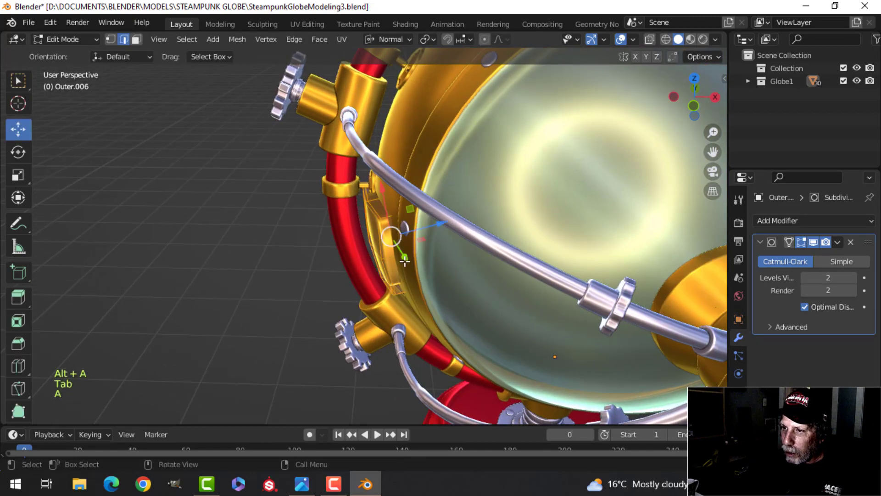
key(a)
middle_drag(413, 248, 445, 243)
drag(433, 219, 427, 219)
key(s)
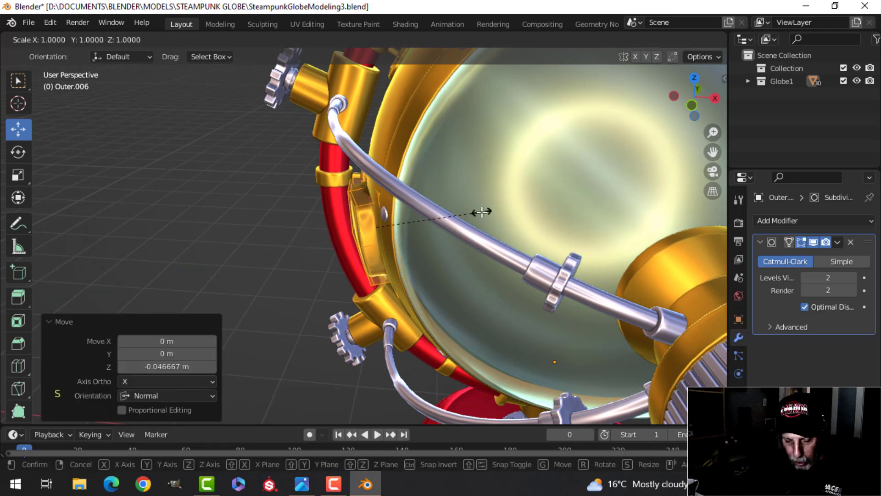
key(z)
click(473, 213)
Move the gold panel a further 0.04 m or so outward from the shell along its normal
key(g)
key(z)
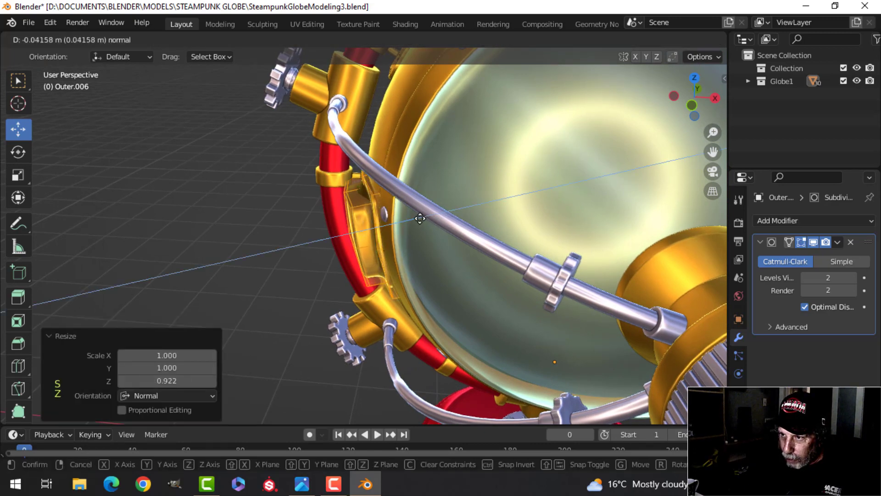
click(420, 219)
middle_drag(420, 220, 465, 226)
key(Tab)
scroll(469, 221, down, 2)
Scale the entire gold panel down uniformly to about 0.76
key(Tab)
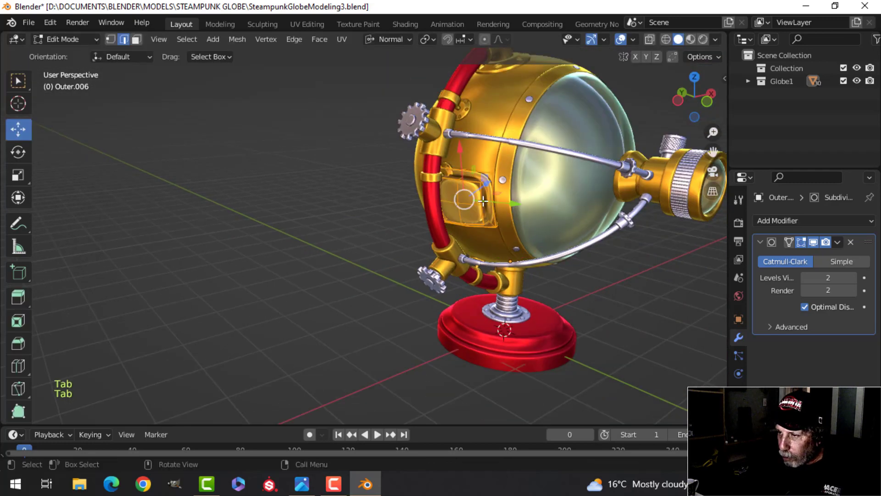
scroll(509, 204, up, 1)
key(a)
scroll(511, 203, up, 2)
key(s)
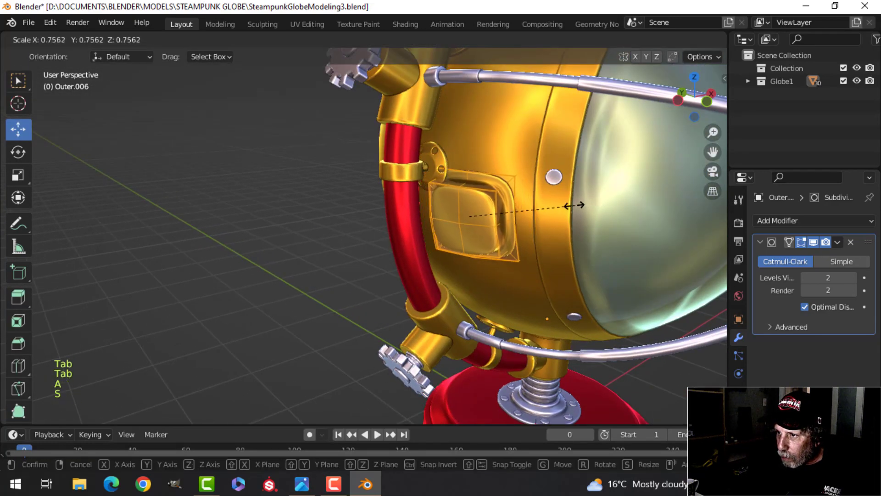
click(569, 204)
Shift the panel slightly toward the glass and shrink it by 0.972 and again by about 0.92
drag(519, 225, 536, 225)
key(s)
click(593, 207)
key(s)
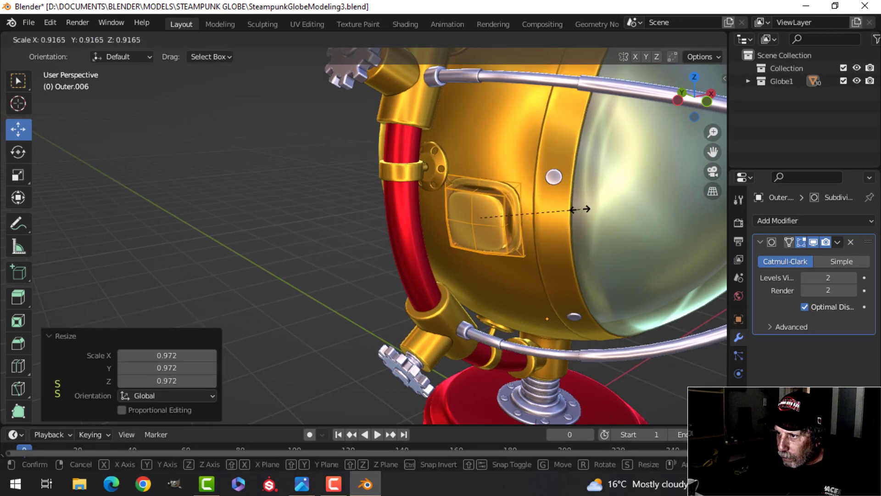
click(586, 208)
middle_drag(554, 210, 397, 214)
key(Tab)
key(alt+a)
scroll(491, 233, down, 5)
scroll(490, 233, down, 1)
scroll(509, 243, up, 4)
Select the panel's front faces and inset them by 0.0982 m
key(Tab)
scroll(432, 195, up, 6)
key(alt+a)
scroll(416, 215, down, 4)
key(3)
key(c)
click(413, 193)
key(Escape)
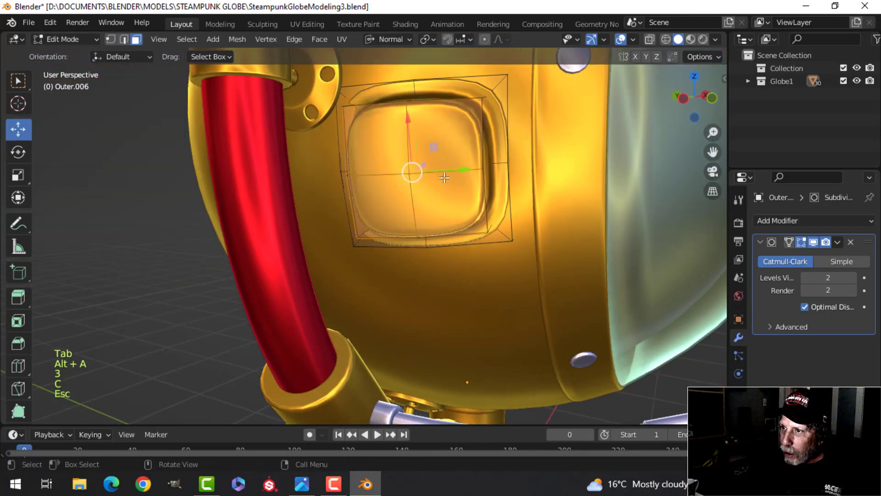
key(i)
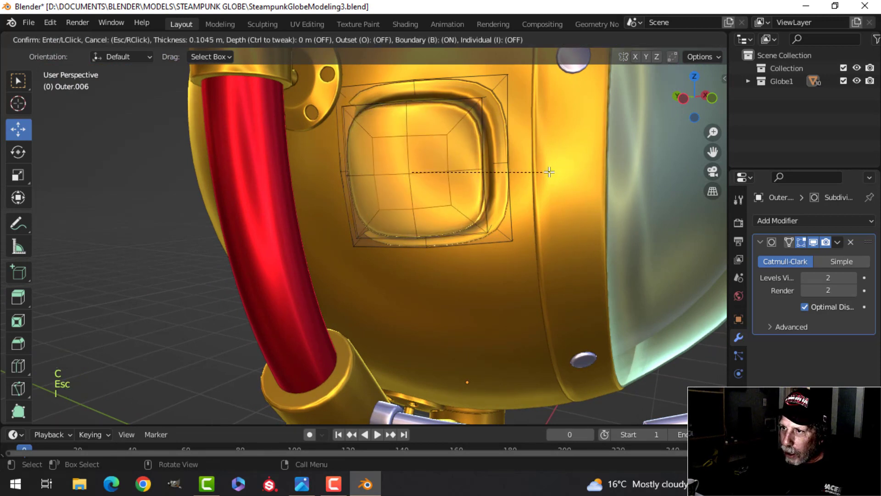
click(549, 171)
Reshape the inset faces into a circle with LoopTools and scale the circle by 1.043
right_click(390, 139)
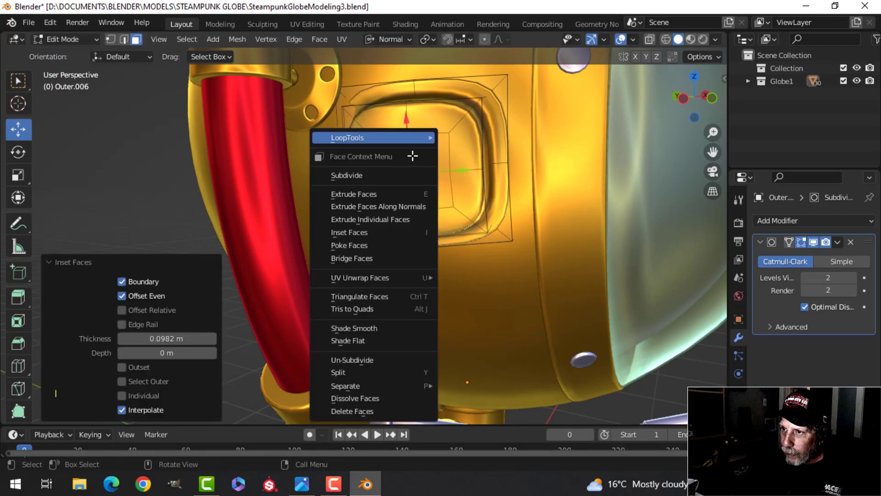
mouse_move(390, 138)
click(483, 150)
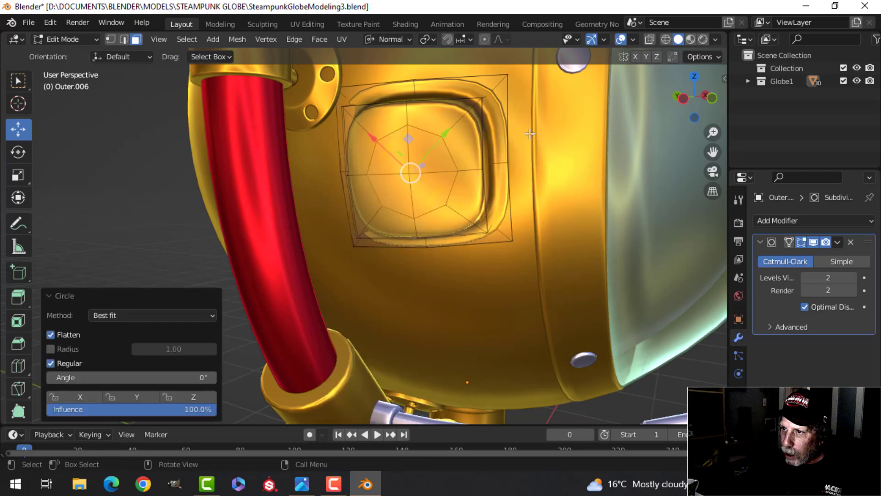
key(s)
click(554, 125)
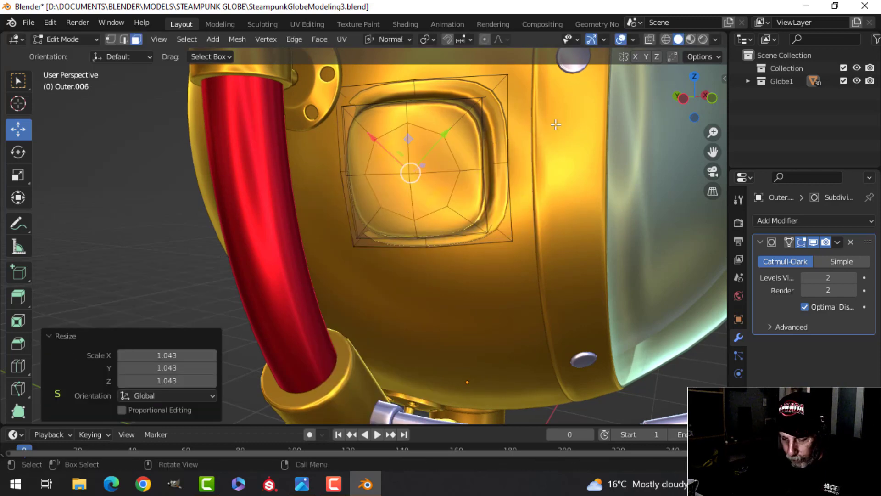
Inset the circular faces by 0.01238 m and extrude them 0.04114 m into the panel
key(i)
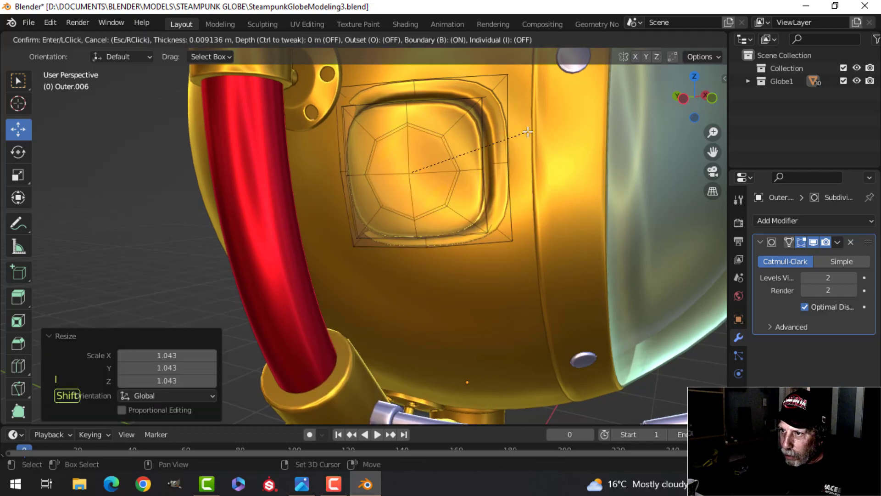
click(423, 137)
shift+middle_drag(497, 150, 459, 171)
key(e)
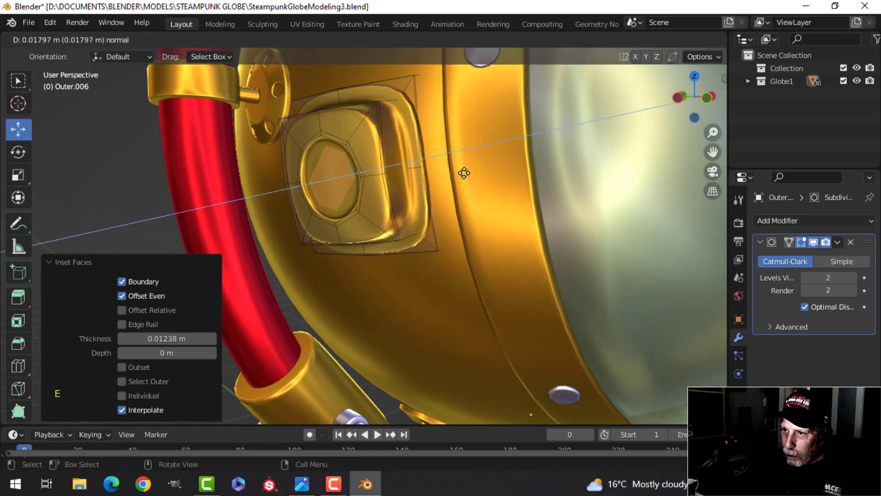
click(469, 173)
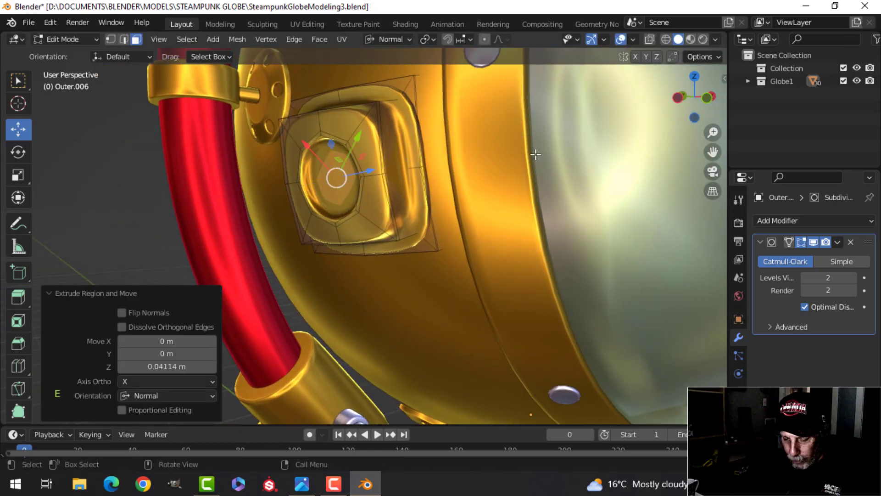
Inset the recessed circular faces by 0.0066 m and extrude them back outward about 0.07 m
key(i)
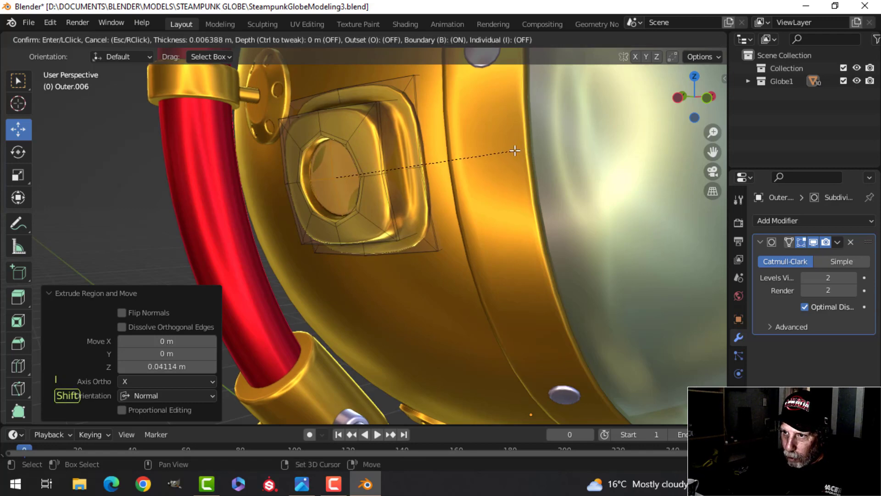
click(508, 152)
shift+middle_drag(487, 157, 516, 153)
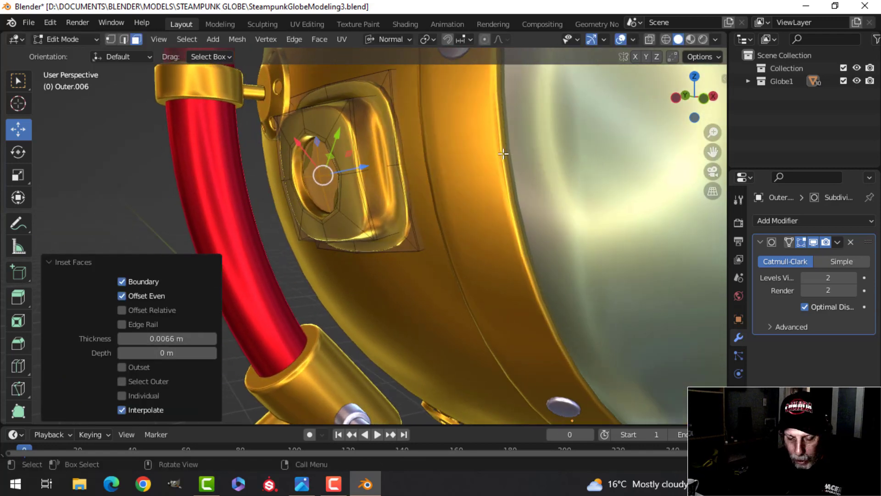
key(e)
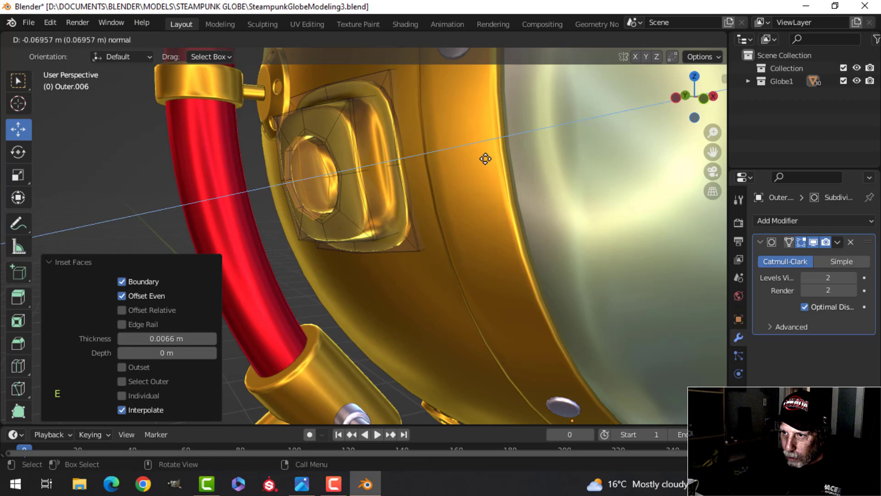
click(485, 158)
Grow the selection around the extruded circular faces and separate them into their own object
key(ctrl+KP_Add)
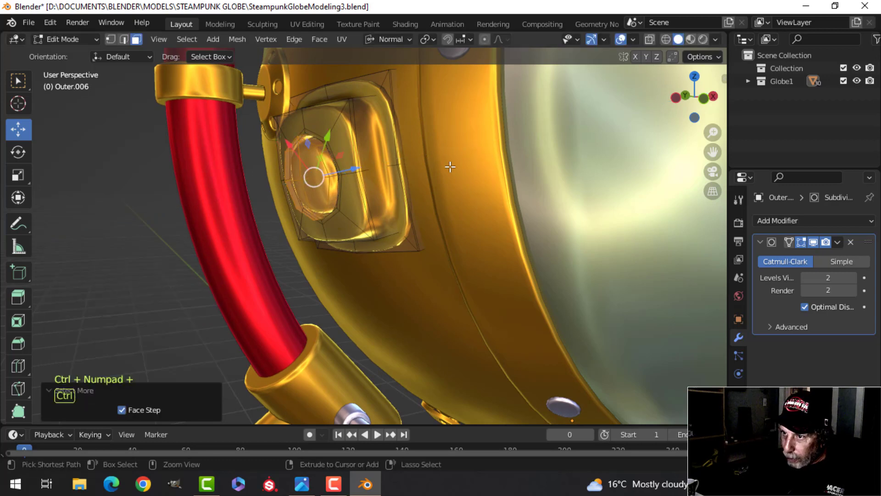
key(p)
click(450, 166)
key(Tab)
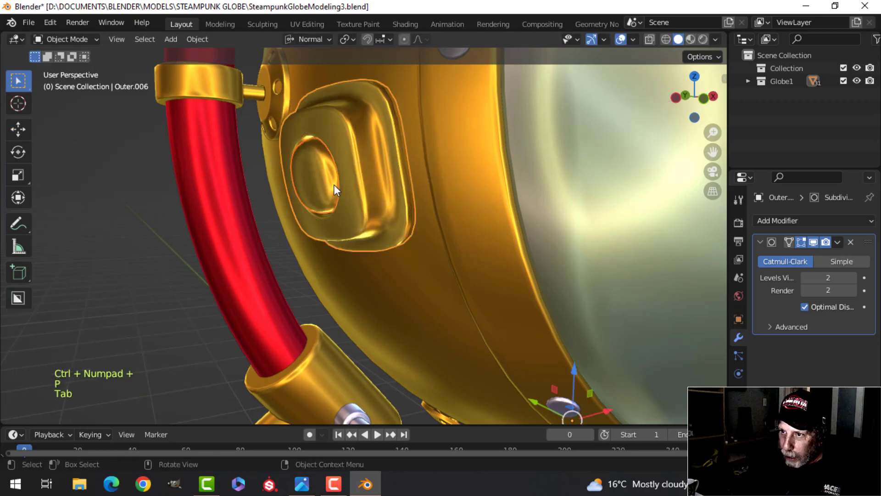
key(alt+a)
click(320, 169)
scroll(334, 169, up, 3)
shift+middle_drag(334, 169, 371, 202)
key(alt+a)
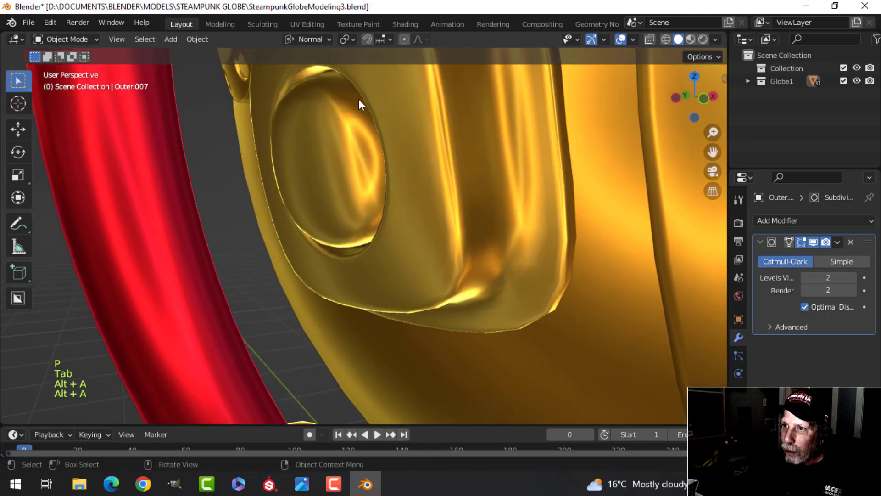
Select the ring of faces around the panel's circular opening and extrude it outward about 0.008 m
click(369, 87)
key(Tab)
shift+middle_drag(368, 106, 394, 152)
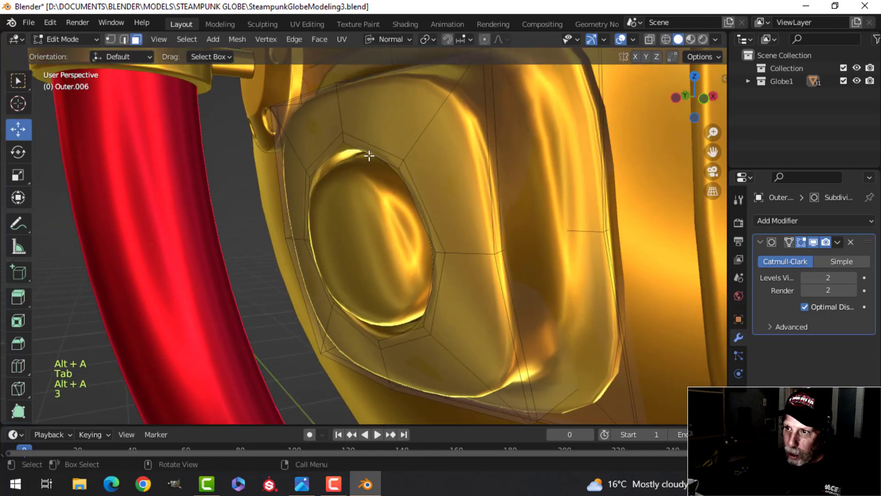
alt+shift+click(342, 141)
middle_drag(450, 166, 423, 178)
key(alt+a)
middle_drag(244, 235, 254, 212)
alt+shift+click(234, 190)
key(e)
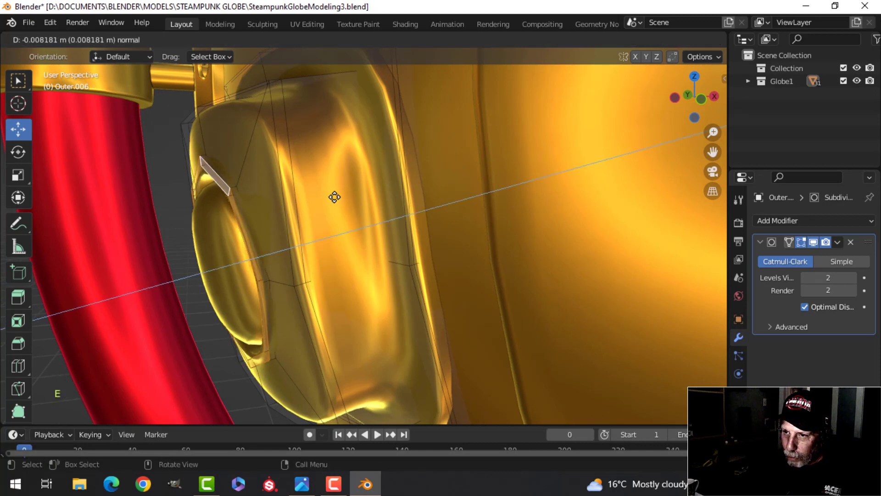
click(335, 197)
key(Tab)
middle_drag(334, 197, 363, 212)
scroll(351, 204, down, 4)
Add an edge loop on the panel's front outside the raised ring and slide it toward the ring
key(alt+a)
middle_drag(364, 211, 344, 209)
scroll(345, 208, up, 2)
mouse_move(345, 208)
shift+middle_down()
mouse_move(314, 202)
mouse_move(342, 219)
shift+middle_up()
scroll(312, 202, up, 5)
click(343, 164)
key(Tab)
middle_drag(350, 170, 368, 179)
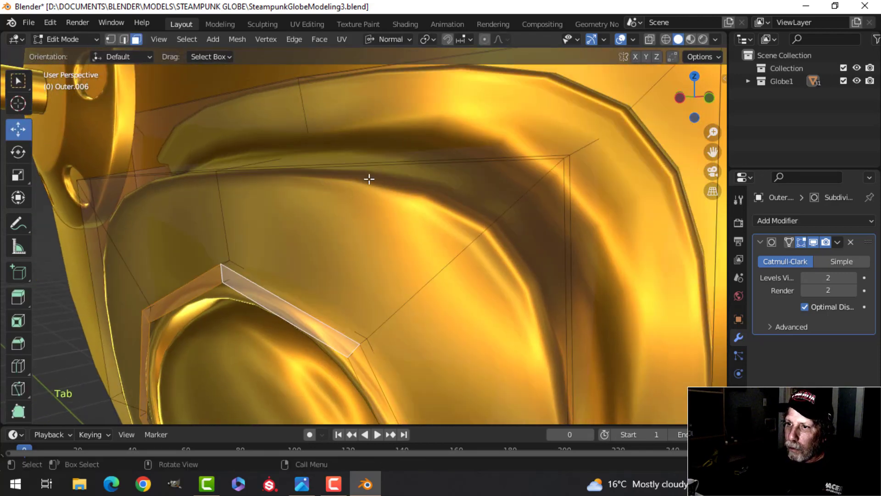
key(alt+a)
scroll(358, 236, down, 3)
key(ctrl+r)
click(384, 262)
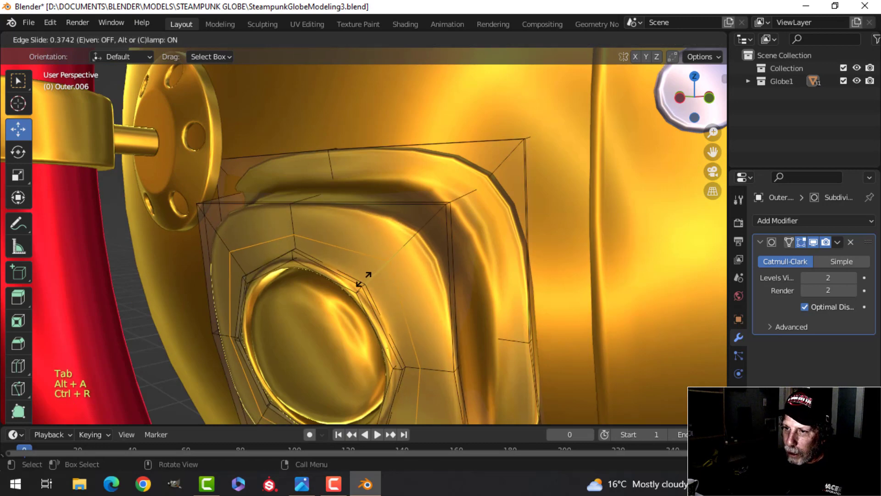
click(344, 287)
key(Tab)
middle_drag(349, 276, 326, 194)
key(alt+a)
Add two supporting edge loops around the raised ring, with slide factors of -0.647 and about 0.72
scroll(326, 194, up, 4)
scroll(327, 192, down, 4)
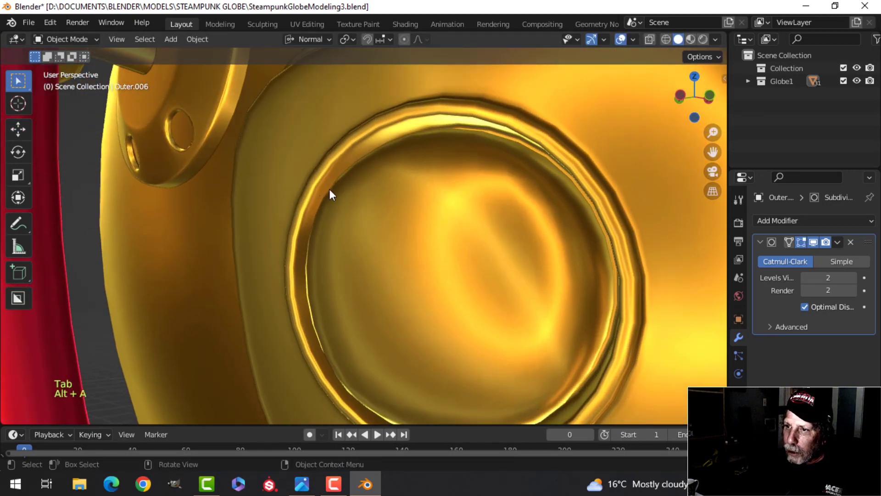
click(323, 166)
key(Tab)
key(alt+a)
key(ctrl+r)
click(401, 94)
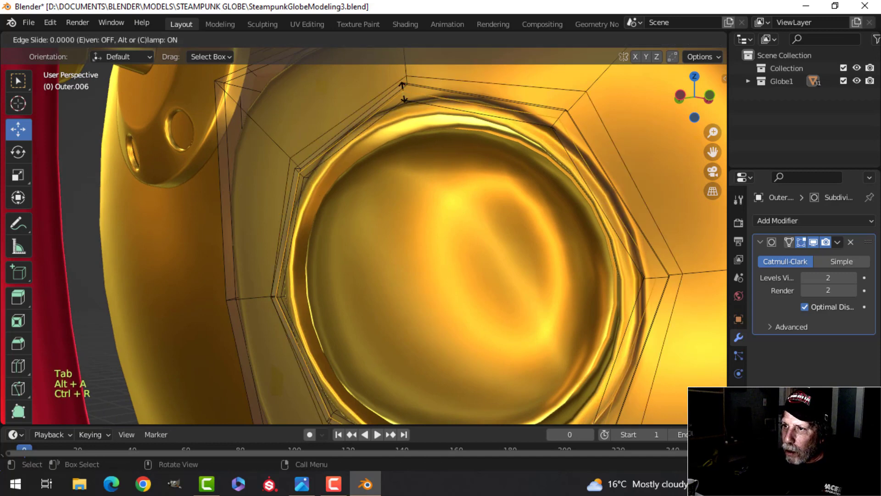
click(401, 87)
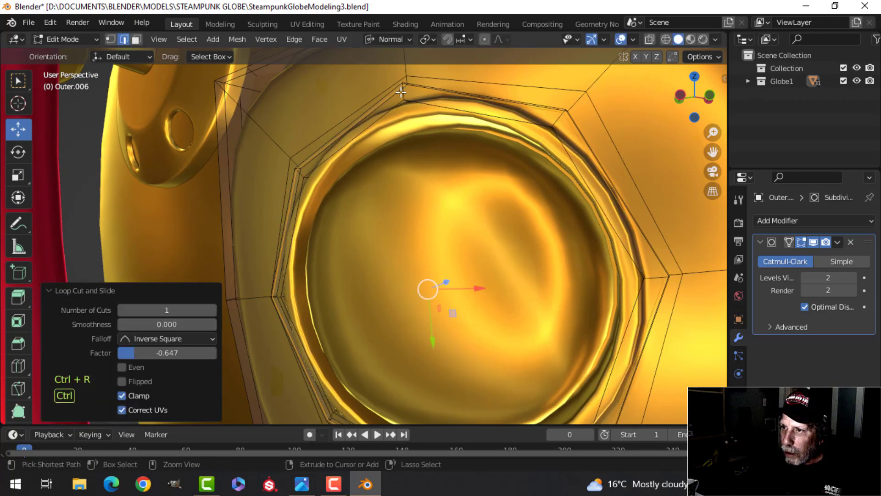
key(ctrl+r)
click(403, 91)
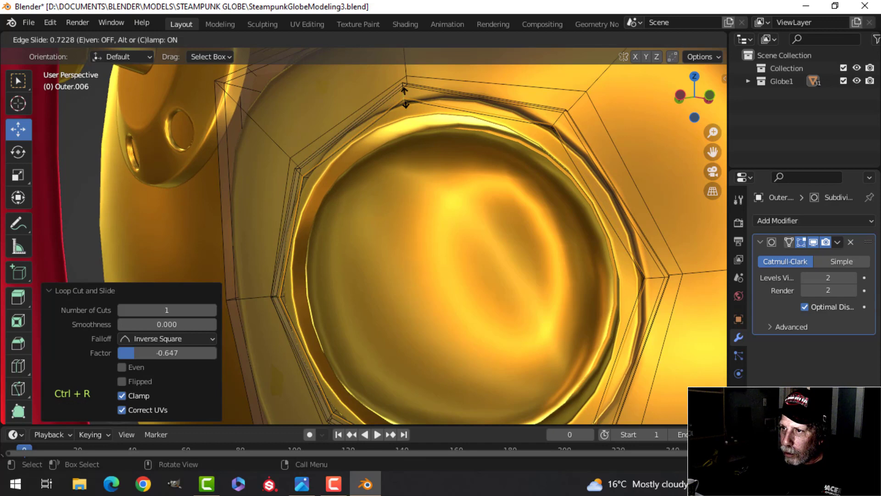
click(404, 88)
key(Tab)
scroll(417, 146, down, 9)
Scale the whole separated round dome to fit inside the panel's raised ring
key(alt+a)
middle_drag(414, 196, 377, 262)
scroll(416, 170, up, 4)
click(381, 167)
key(Tab)
key(a)
middle_drag(448, 179, 404, 207)
key(s)
click(448, 178)
key(Tab)
key(alt+a)
scroll(424, 186, down, 4)
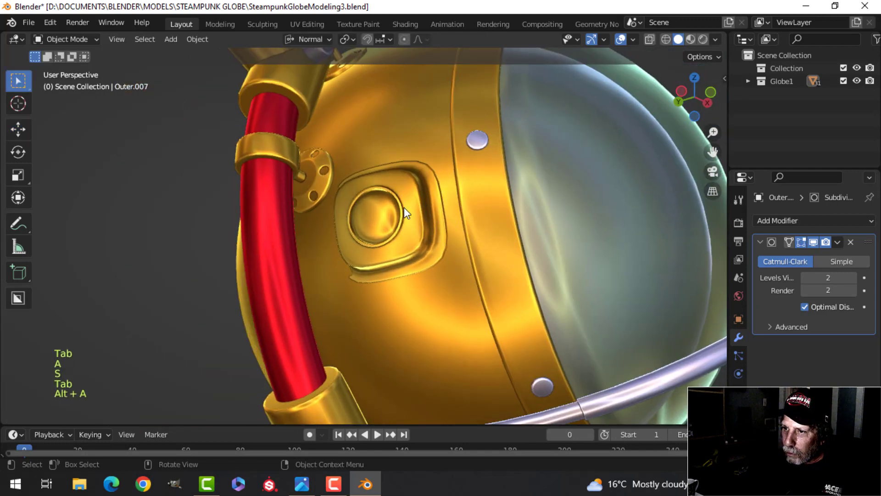
scroll(404, 208, up, 3)
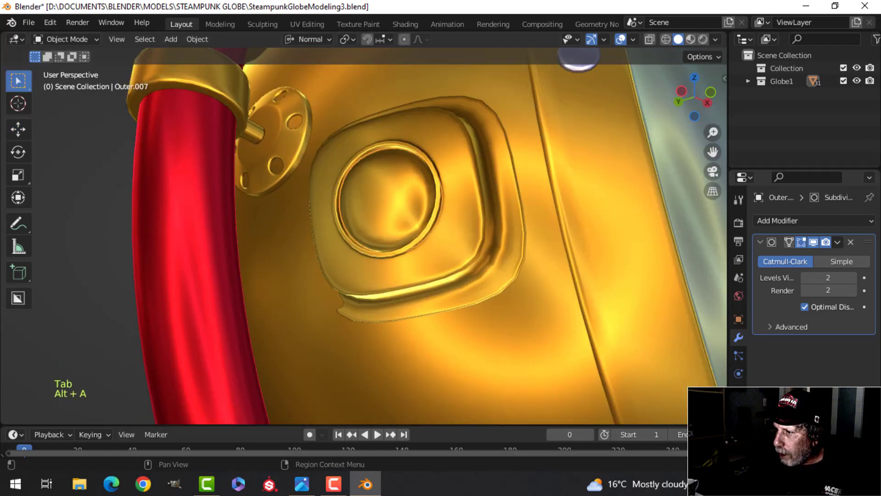
Set the round dome's viewport display color to green and darken its brightness slightly
click(739, 319)
scroll(814, 362, down, 10)
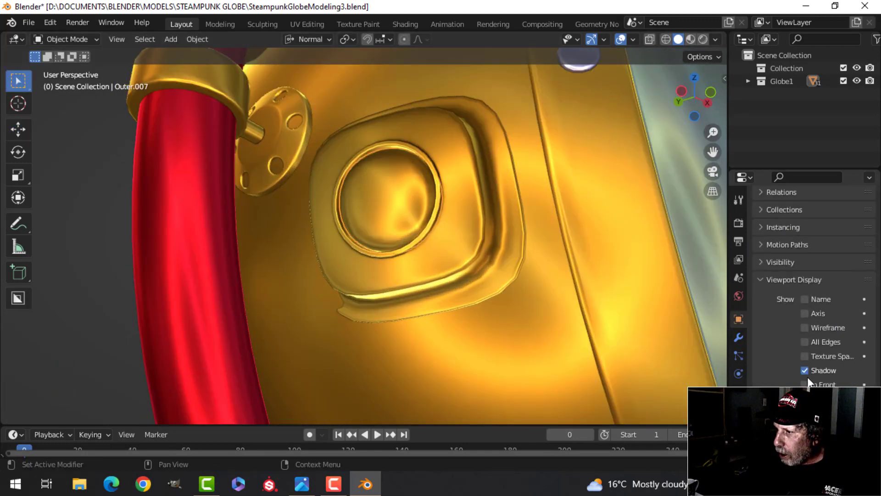
click(815, 376)
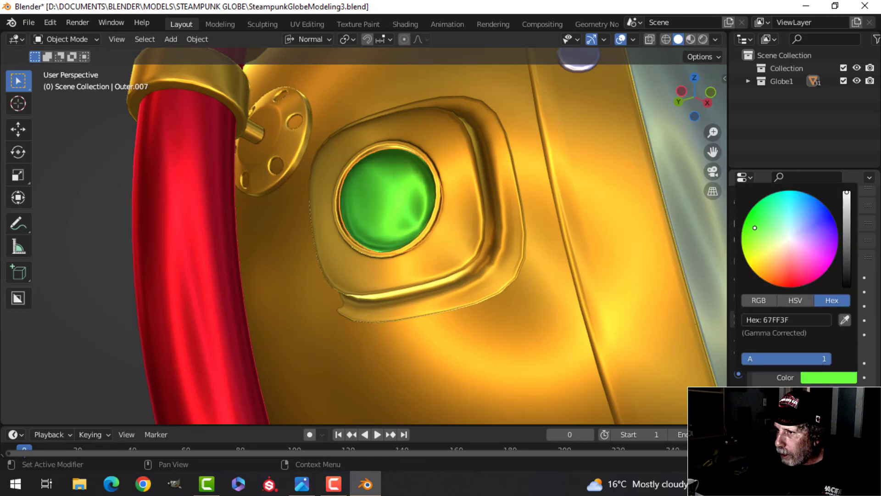
click(845, 212)
key(alt+a)
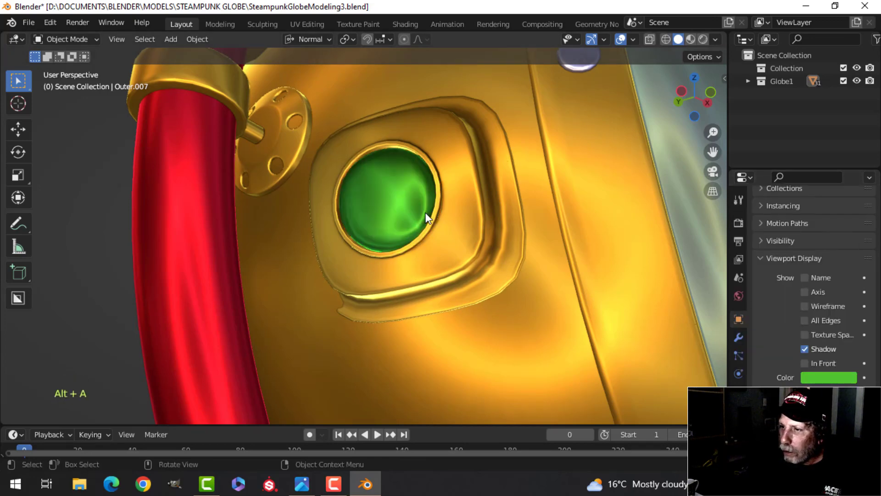
Move the whole green dome outward from the panel's ring by about 0.008 m along its normal axis
scroll(424, 214, down, 5)
middle_drag(410, 240, 392, 264)
scroll(389, 246, up, 3)
key(Tab)
key(a)
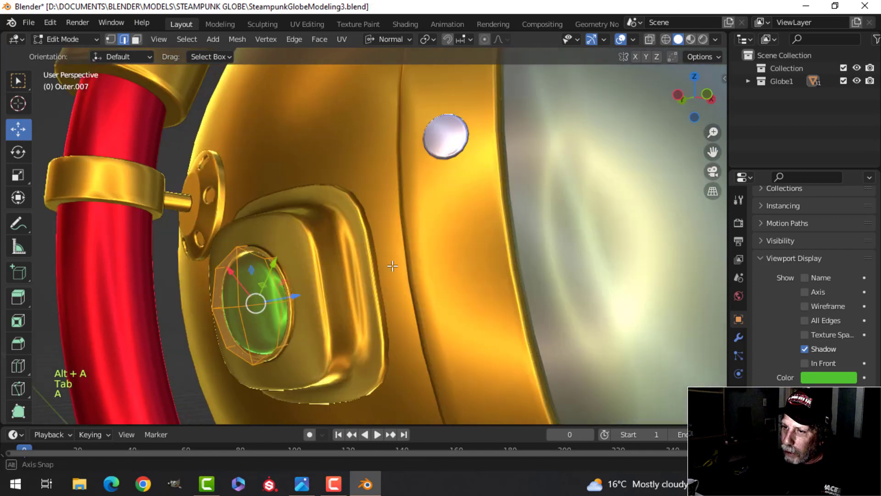
shift+middle_drag(257, 293, 366, 238)
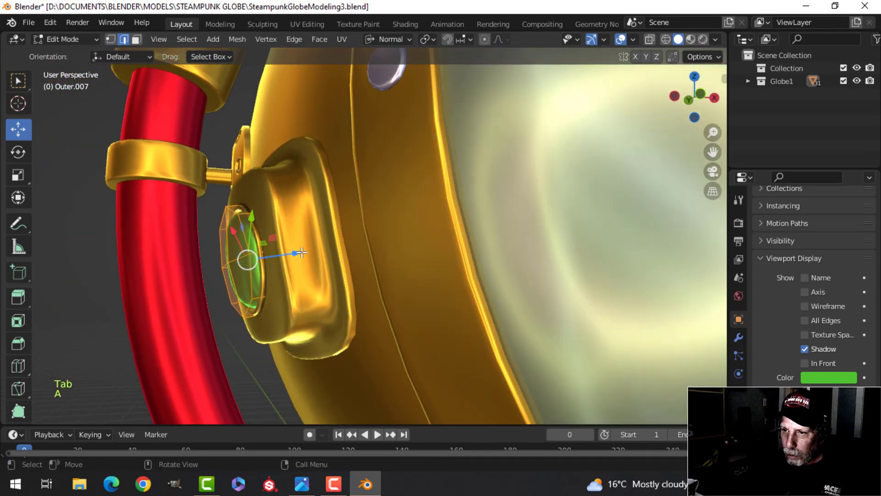
drag(301, 252, 294, 252)
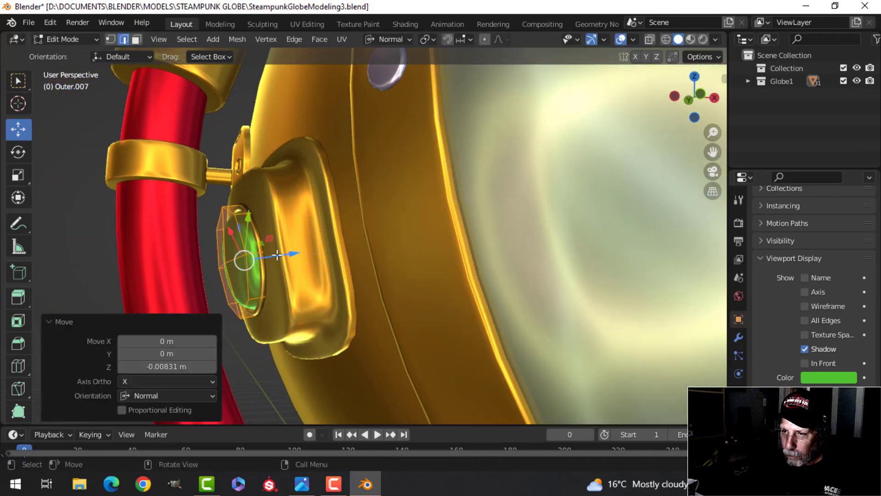
Add an edge loop around the side of the green dome to sharpen its rounded shape
key(ctrl+r)
click(254, 252)
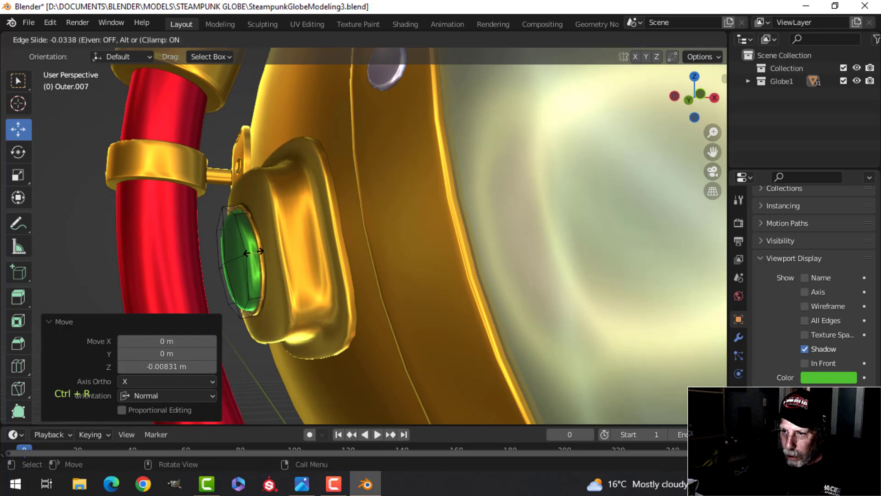
click(253, 252)
key(Tab)
scroll(289, 258, down, 6)
key(alt+a)
middle_drag(289, 258, 376, 276)
scroll(371, 268, up, 3)
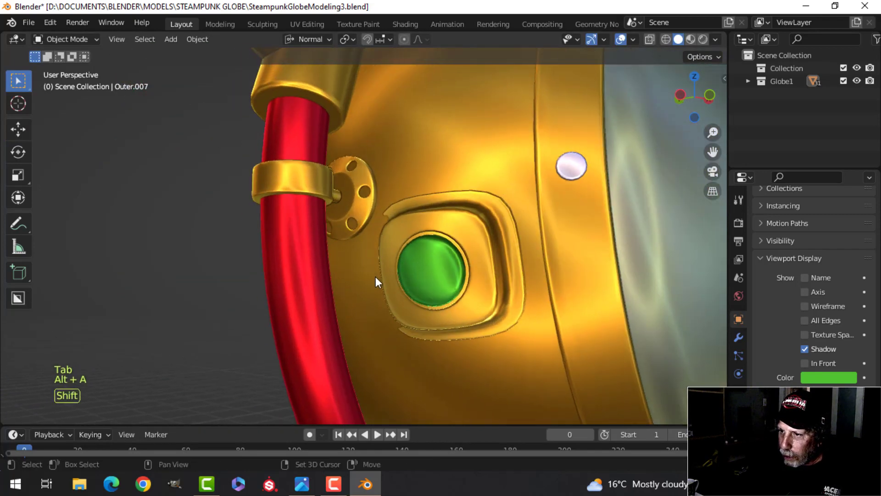
Push the whole green dome slightly back into the panel's ring along its normal axis
key(Tab)
key(a)
middle_drag(477, 276, 393, 255)
middle_drag(393, 254, 361, 257)
drag(344, 247, 350, 246)
key(Tab)
scroll(349, 248, down, 5)
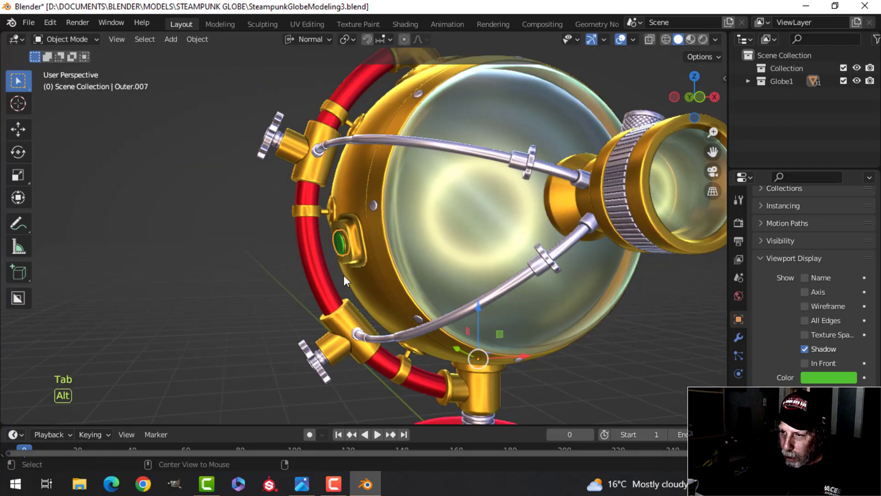
Open the green dome and its gold panel together for mesh editing with all their geometry selected
key(alt+a)
middle_drag(343, 276, 419, 262)
scroll(422, 251, up, 4)
scroll(419, 262, up, 2)
click(451, 246)
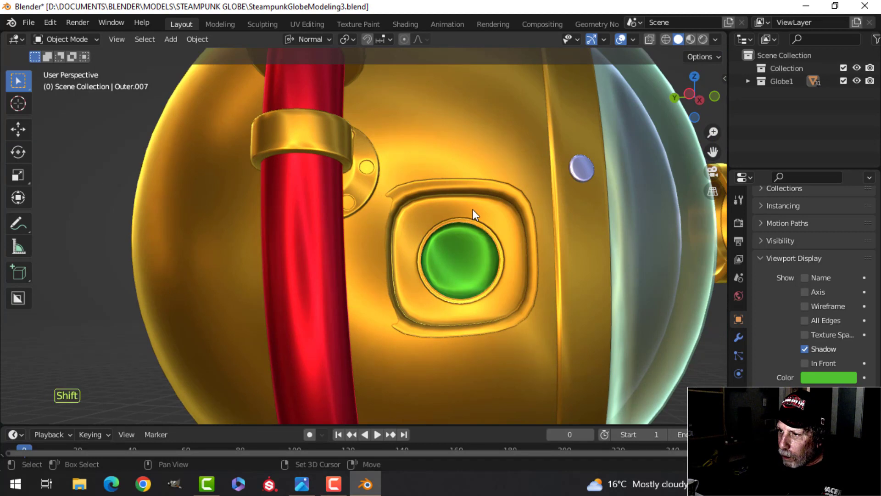
shift+click(472, 209)
click(466, 252)
shift+click(494, 218)
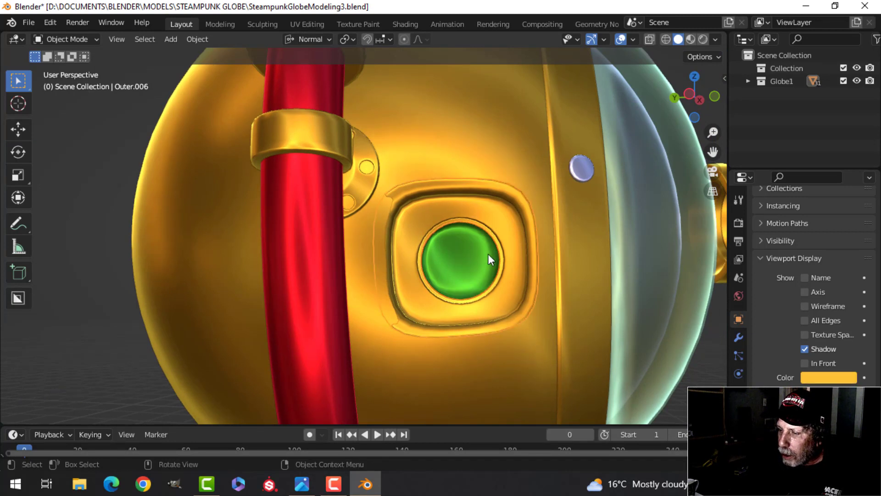
shift+click(475, 260)
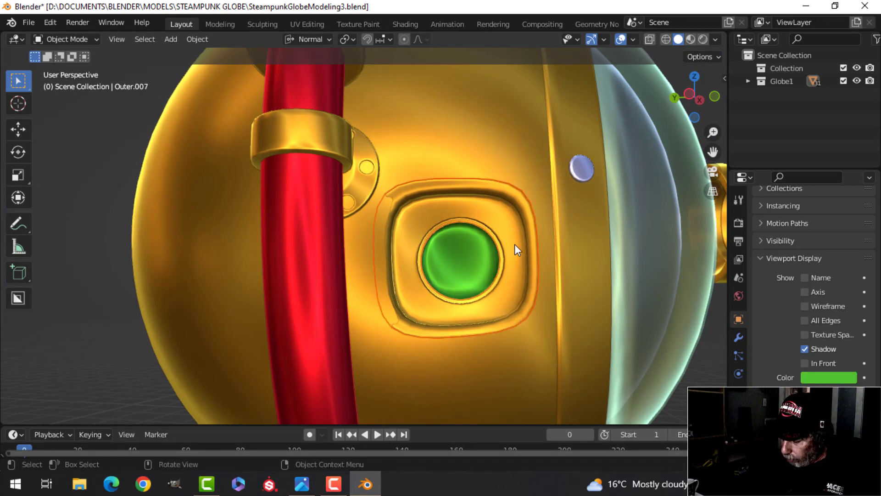
middle_drag(515, 247, 455, 306)
key(Tab)
key(a)
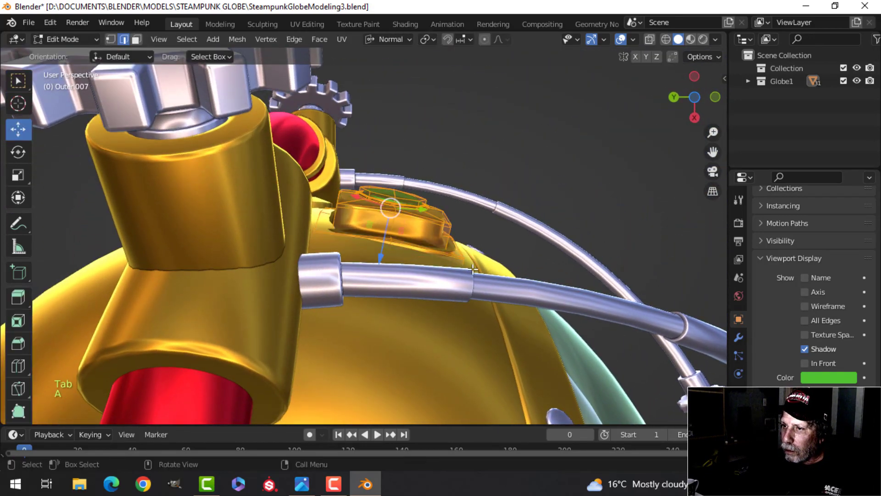
Switch the transform orientation to Global and rotate the panel and dome by about 1.5° to align with the shell
middle_drag(446, 217, 440, 229)
shift+middle_drag(440, 229, 394, 257)
middle_drag(394, 257, 389, 225)
click(398, 40)
click(366, 85)
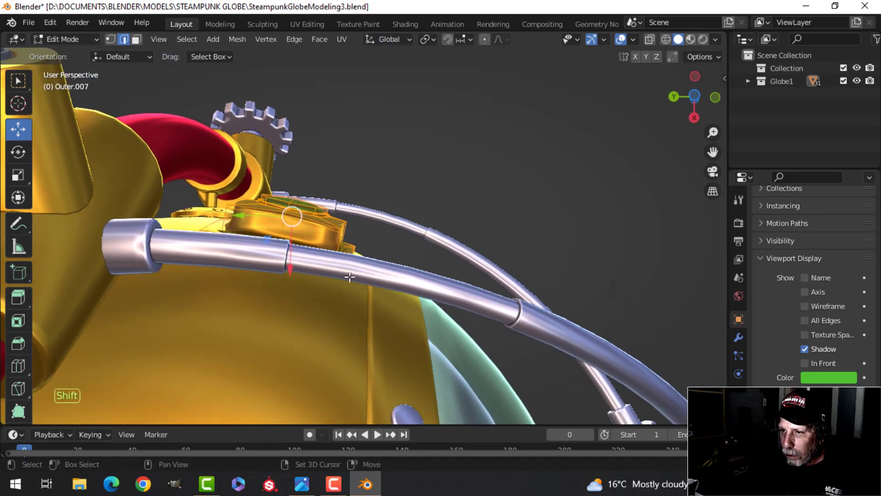
middle_drag(349, 301, 367, 270)
key(r)
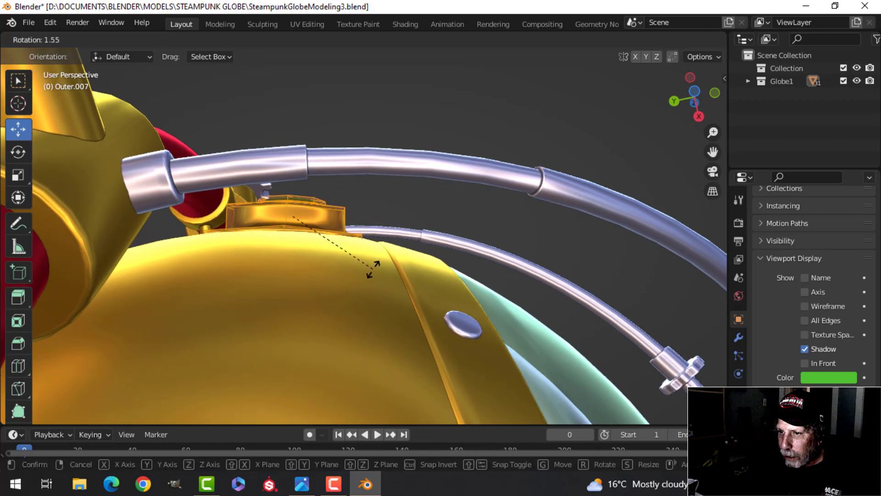
click(373, 271)
key(Tab)
middle_drag(373, 271, 363, 353)
Flip the normals of the gold panel and green dome, using the face orientation overlay temporarily to check them
key(alt+a)
click(633, 40)
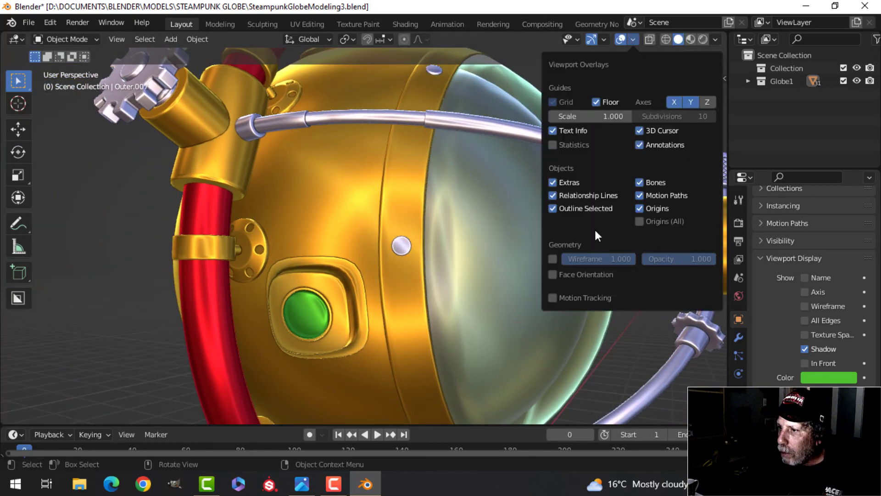
click(553, 274)
shift+click(309, 316)
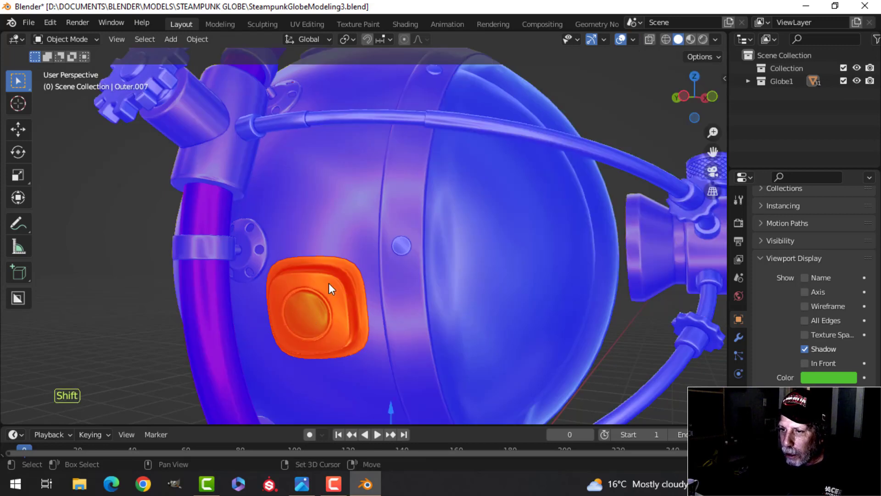
key(Tab)
key(alt+n)
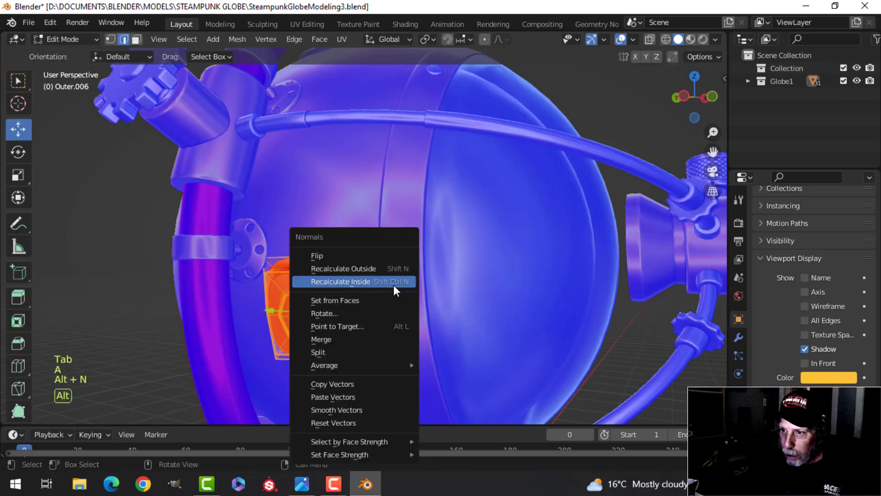
click(382, 259)
key(alt+a)
key(Tab)
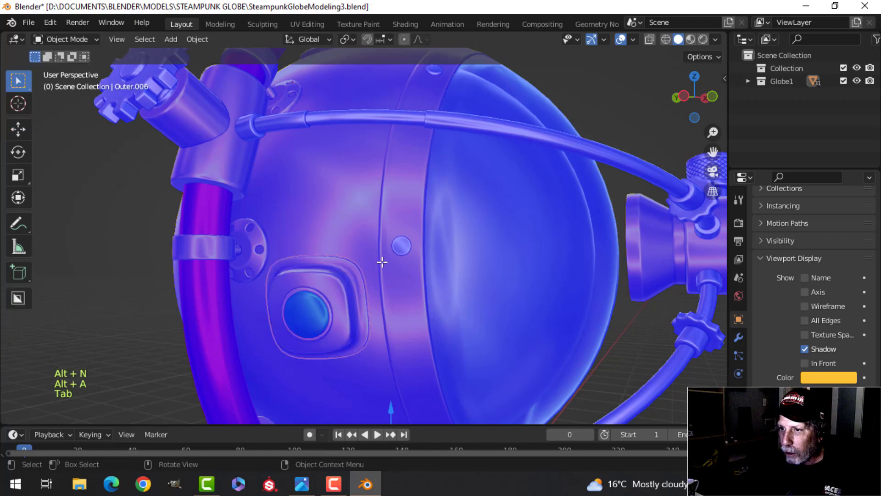
click(633, 40)
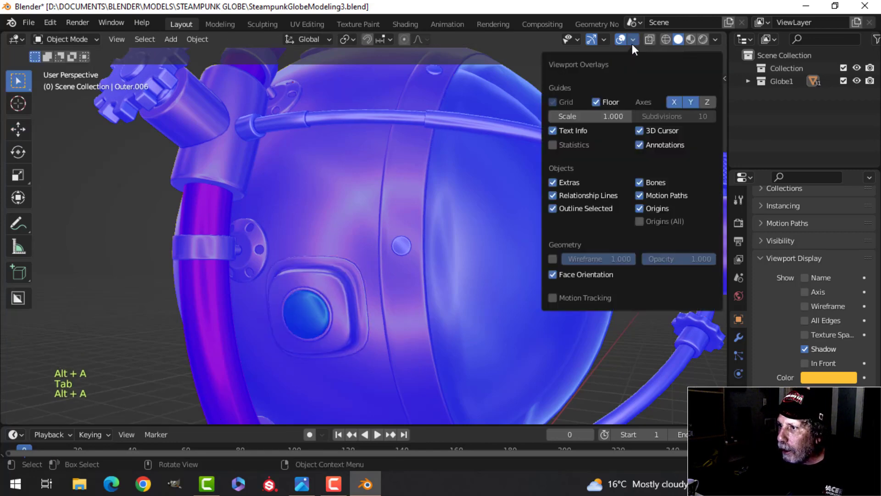
click(596, 277)
Snap the 3D cursor to the centre of the riveted gold band around the glass
scroll(360, 244, down, 4)
shift+middle_drag(360, 244, 363, 213)
middle_drag(363, 213, 404, 211)
scroll(373, 227, up, 4)
click(345, 244)
scroll(388, 257, down, 4)
key(alt+a)
scroll(407, 266, up, 2)
scroll(407, 265, up, 1)
click(404, 210)
key(Tab)
scroll(422, 249, up, 2)
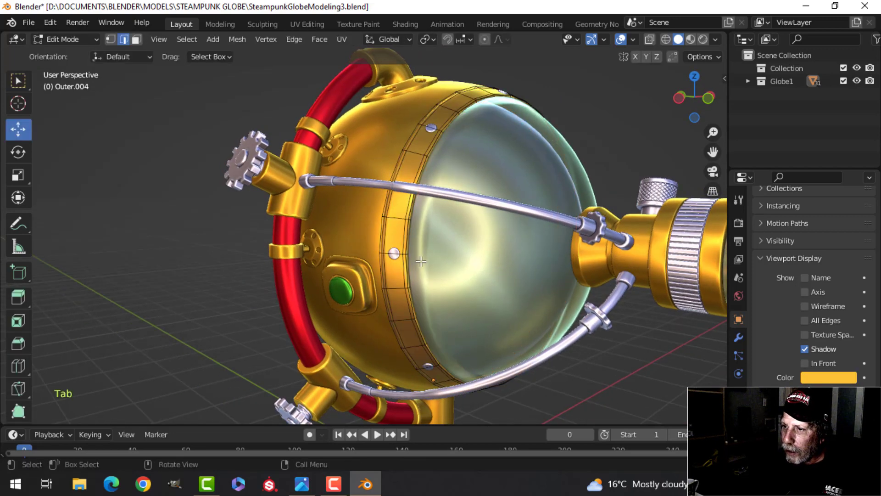
key(a)
key(shift+s)
click(419, 335)
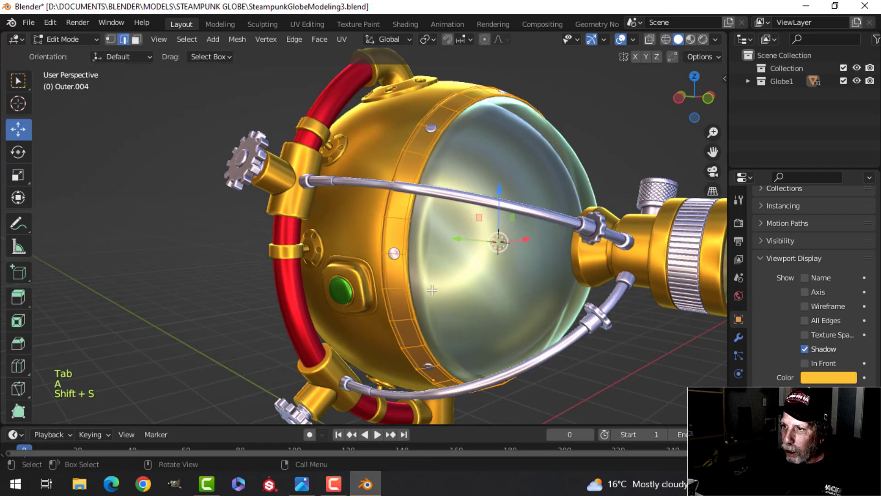
Set the pivot point to 3D Cursor and rotate the panel and dome about 20° up the shell in front view
key(Tab)
click(343, 39)
click(362, 68)
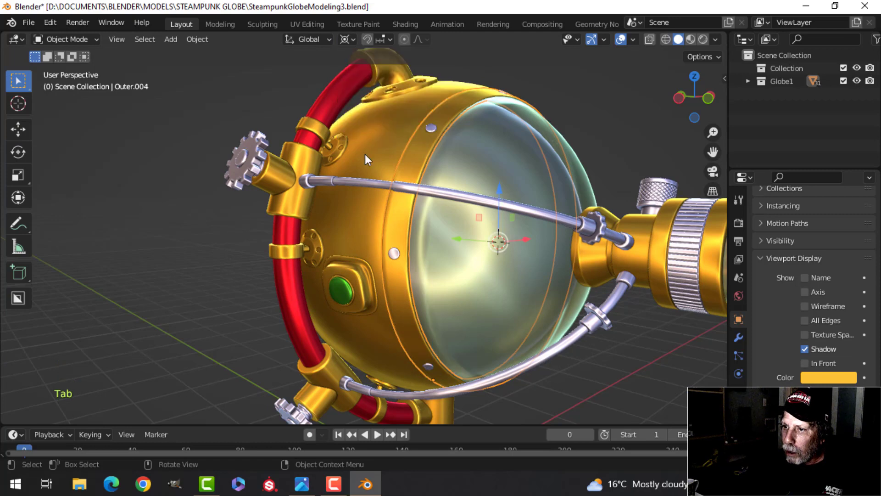
shift+click(343, 287)
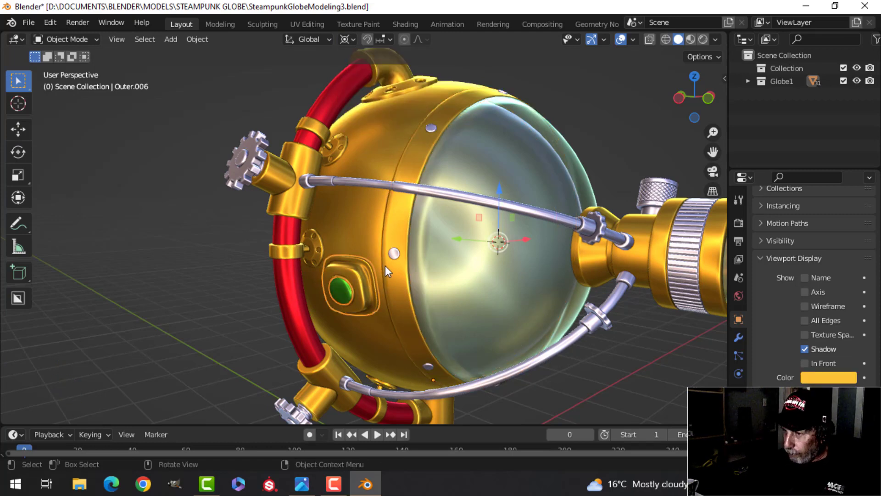
key(KP_1)
key(r)
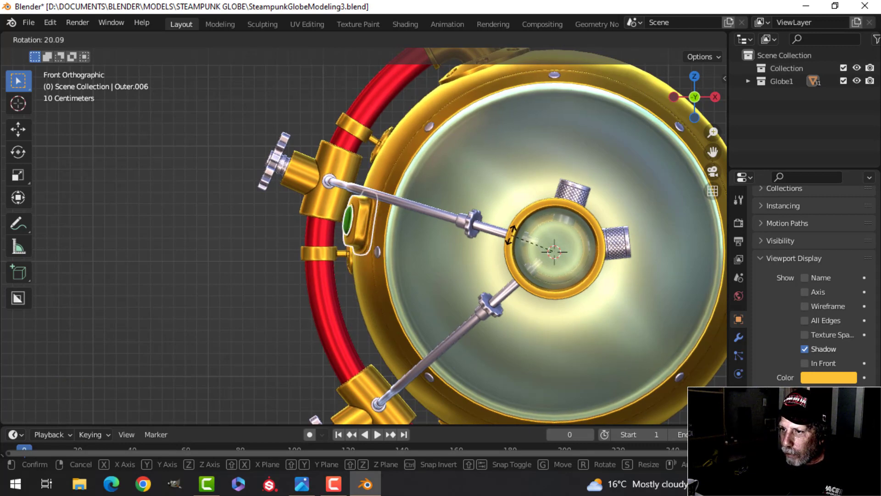
click(510, 235)
Duplicate the panel and green dome and rotate the copy -23° around the 3D cursor, down the shell
key(shift+d)
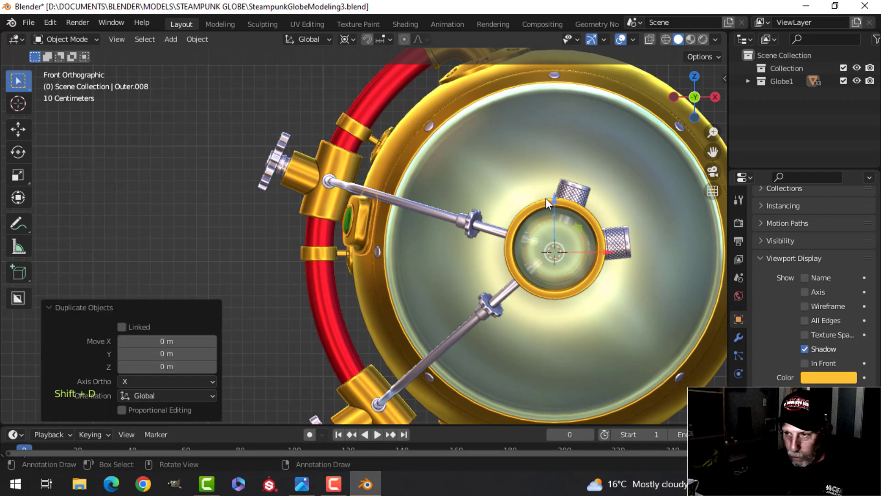
key(r)
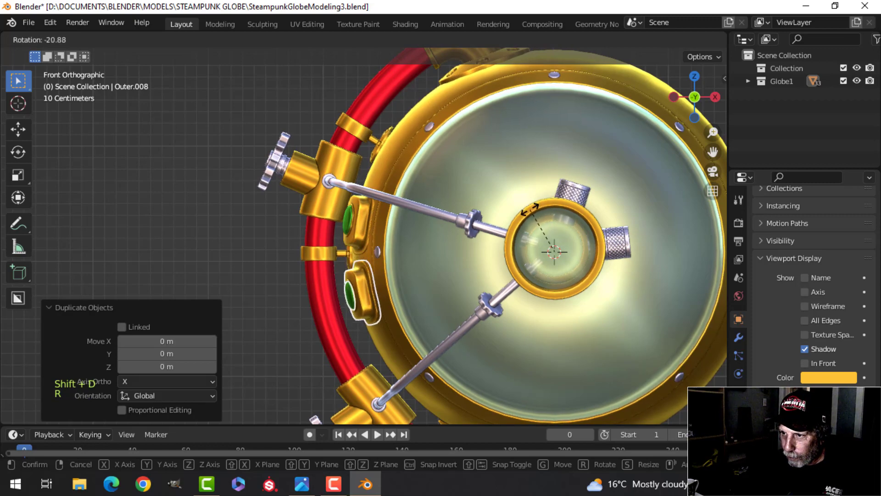
click(528, 210)
middle_drag(518, 214, 454, 249)
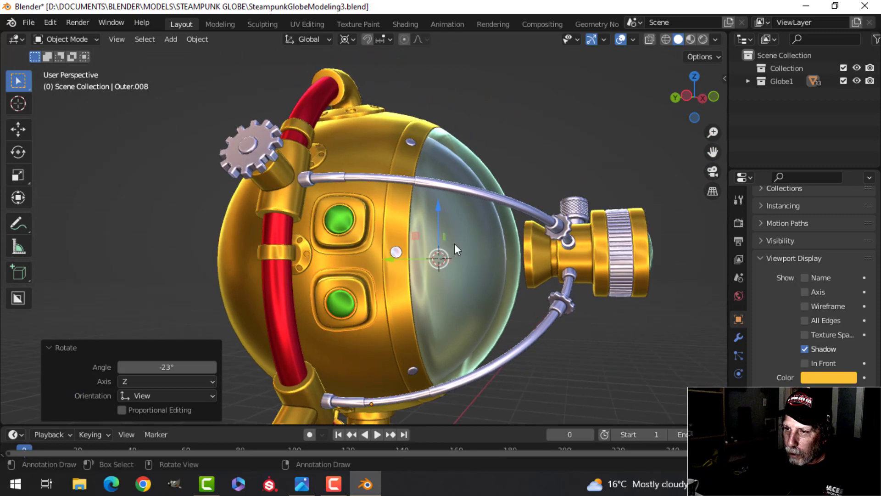
Fine-tune the upper panel and dome's rotation around the 3D cursor in front view
click(340, 221)
shift+click(364, 236)
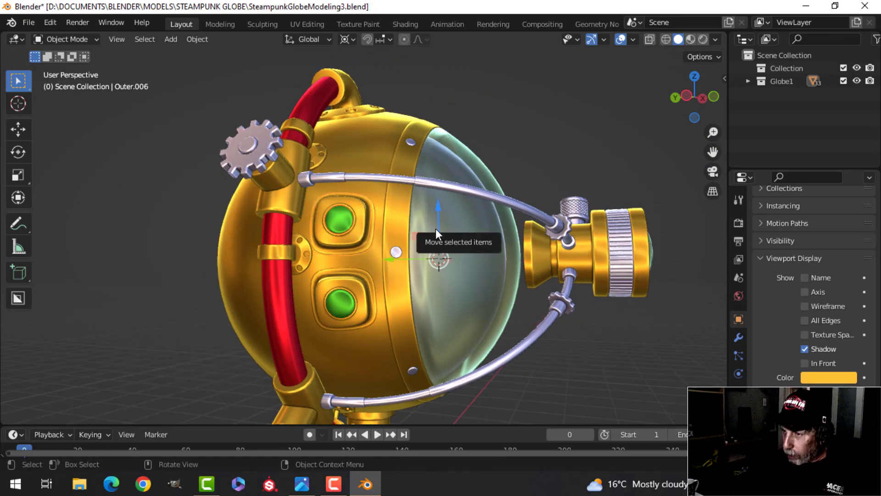
key(KP_1)
key(r)
key(shift)
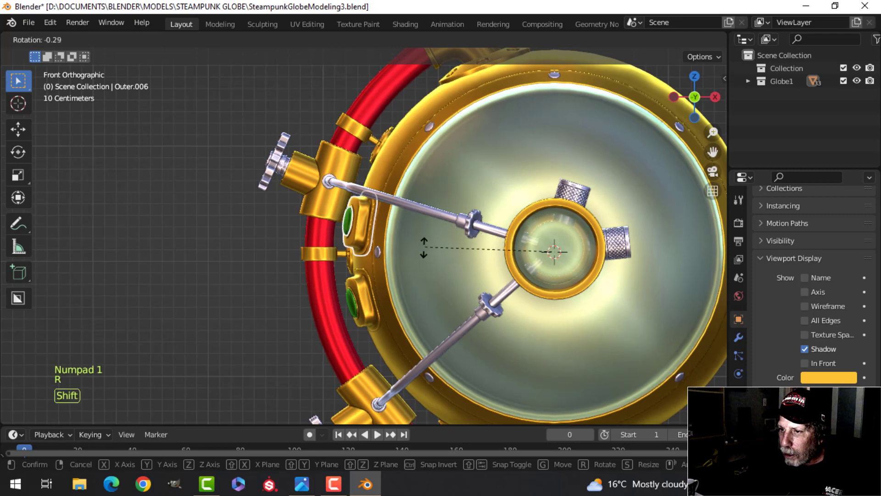
click(451, 200)
Set the pivot to Median Point and scale both panels and their domes down slightly together
middle_drag(421, 218, 345, 221)
click(335, 213)
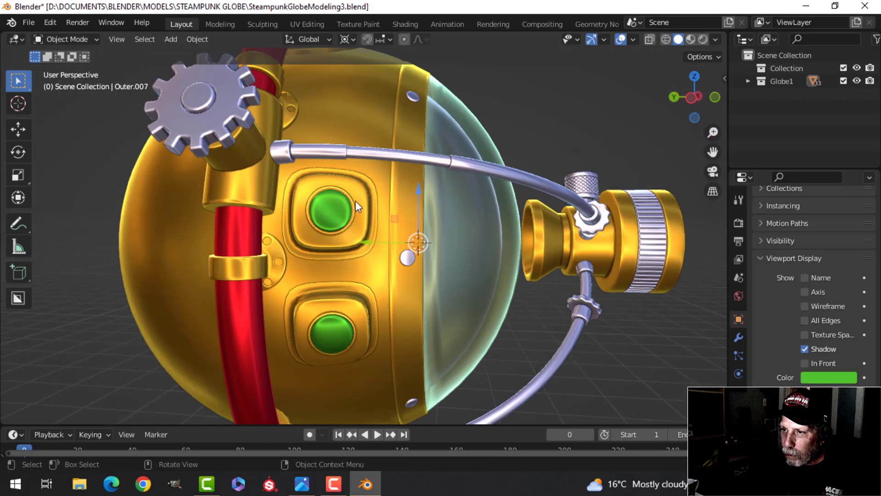
shift+click(354, 219)
click(347, 39)
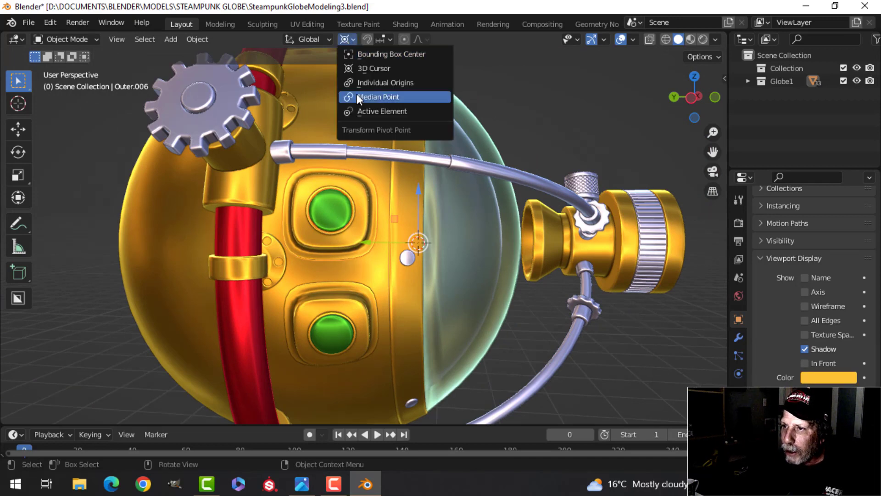
click(359, 96)
shift+click(331, 336)
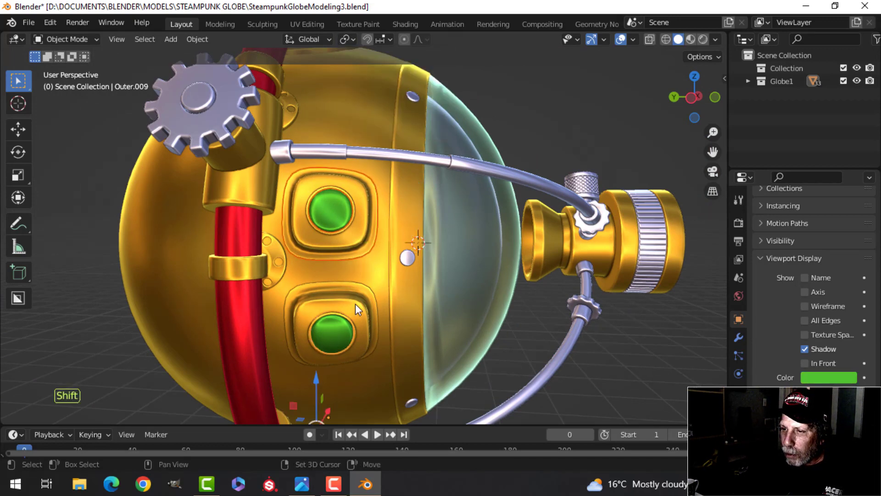
key(Tab)
key(a)
key(s)
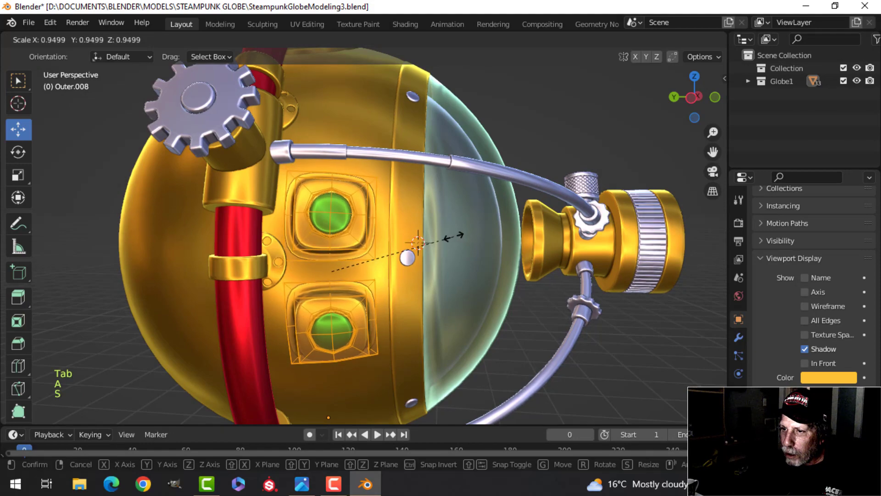
click(404, 246)
Shift both panels and their domes slightly along the global Y axis toward the riveted band
middle_drag(403, 246, 473, 248)
click(404, 267)
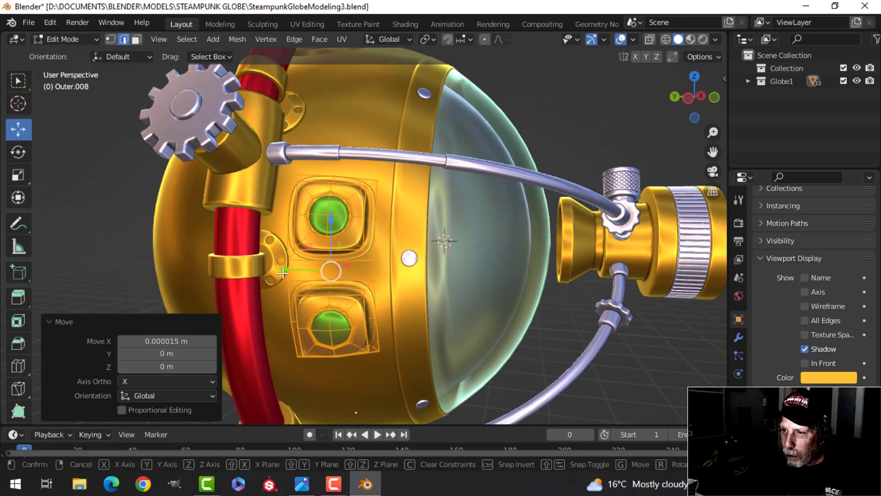
drag(283, 271, 288, 271)
key(alt+a)
middle_drag(452, 255, 412, 254)
scroll(427, 249, up, 3)
key(Tab)
key(alt+a)
Set the lower dome's viewport display color to red
scroll(454, 259, up, 3)
scroll(406, 252, down, 6)
middle_drag(413, 254, 440, 265)
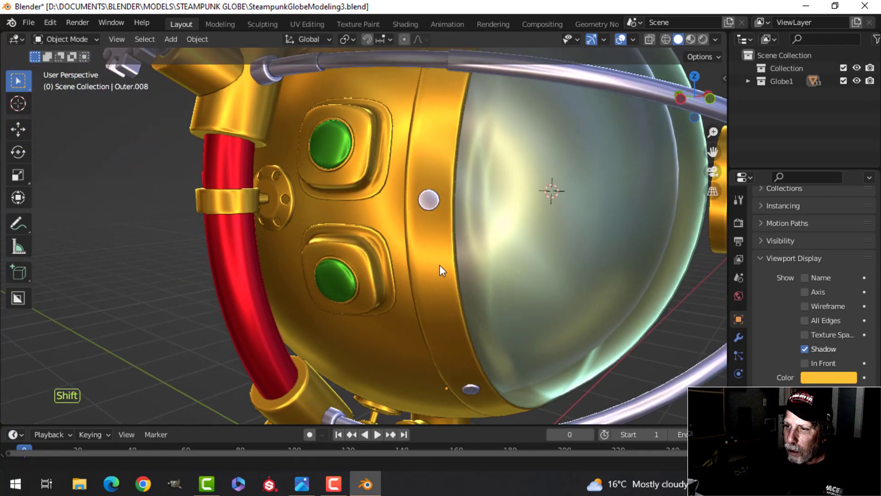
click(826, 377)
click(789, 271)
key(alt+a)
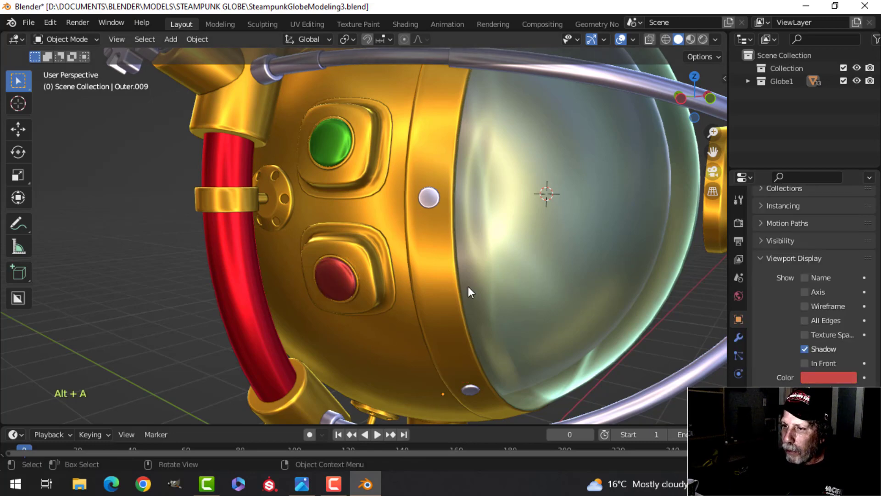
middle_drag(468, 287, 430, 313)
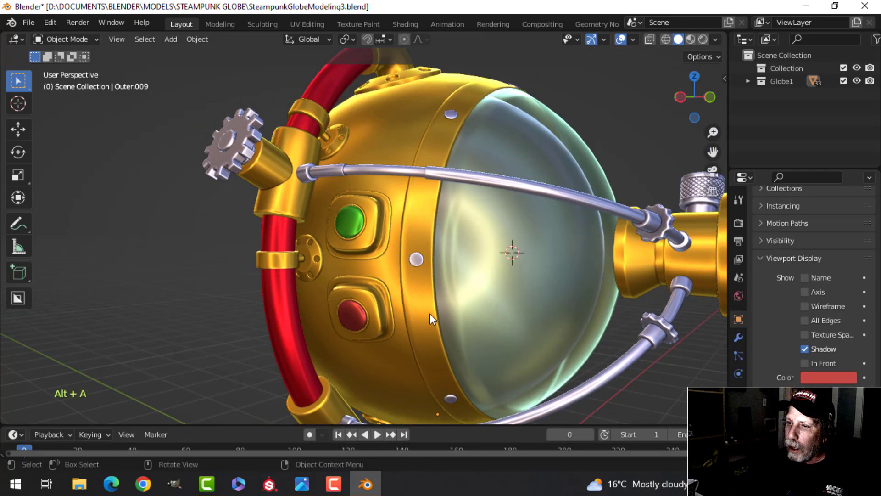
Copy the hex value of the silver viewport display color from the gear wheel on the upper tube joint
scroll(430, 314, up, 2)
click(385, 225)
key(alt+a)
click(181, 106)
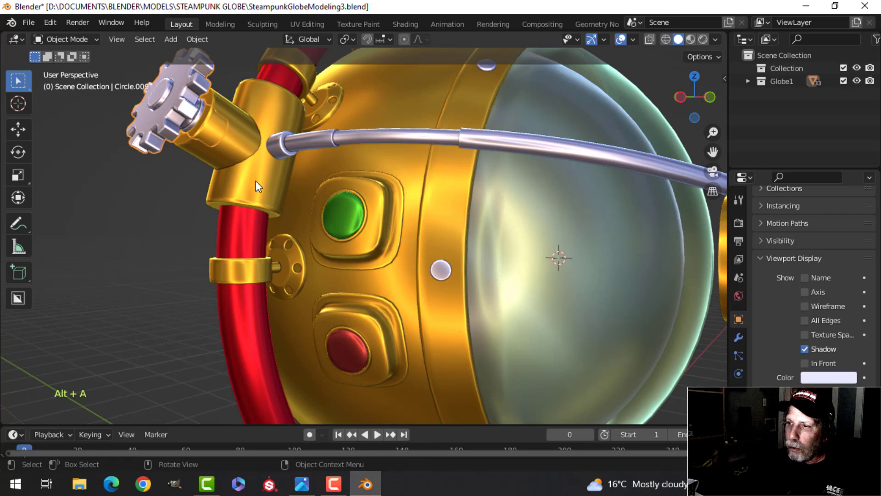
scroll(255, 180, down, 2)
click(826, 377)
click(801, 321)
key(ctrl+c)
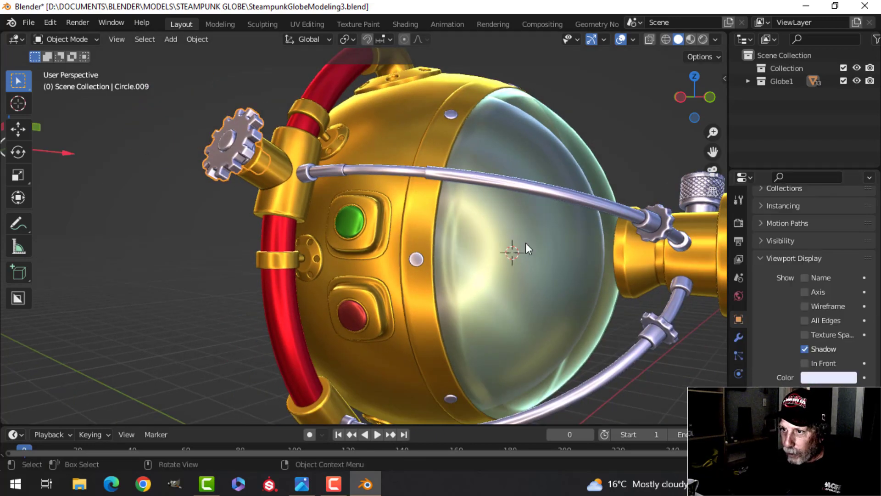
Paste the gear's silver hex value as the viewport display color of the upper panel around the green dome
click(374, 210)
click(826, 377)
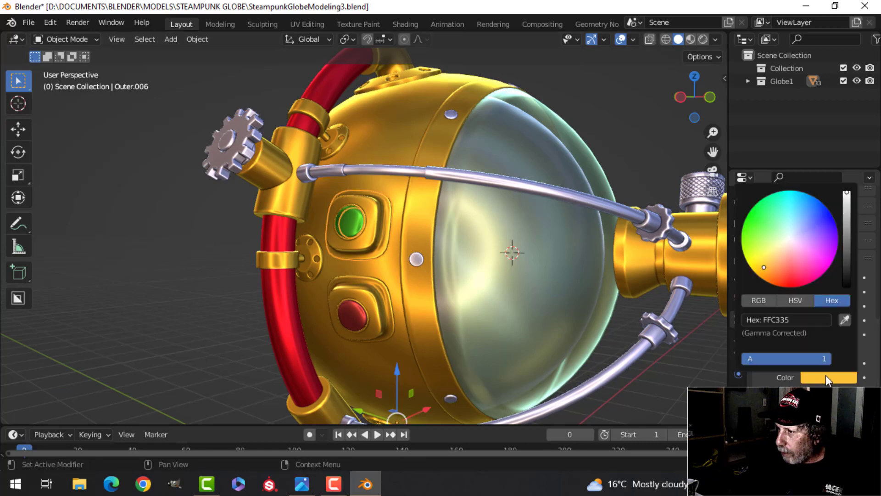
click(791, 320)
key(ctrl+v)
key(Return)
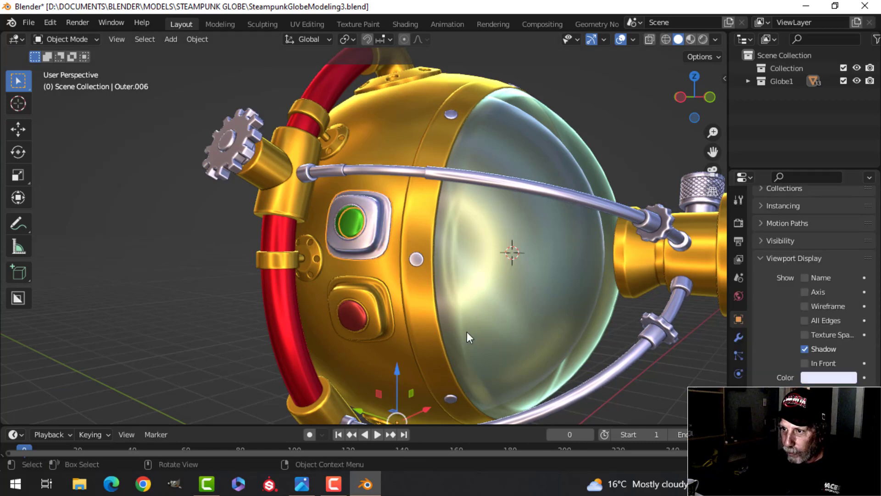
Give the lower panel around the red dome the same copied silver viewport display color
click(384, 316)
click(821, 377)
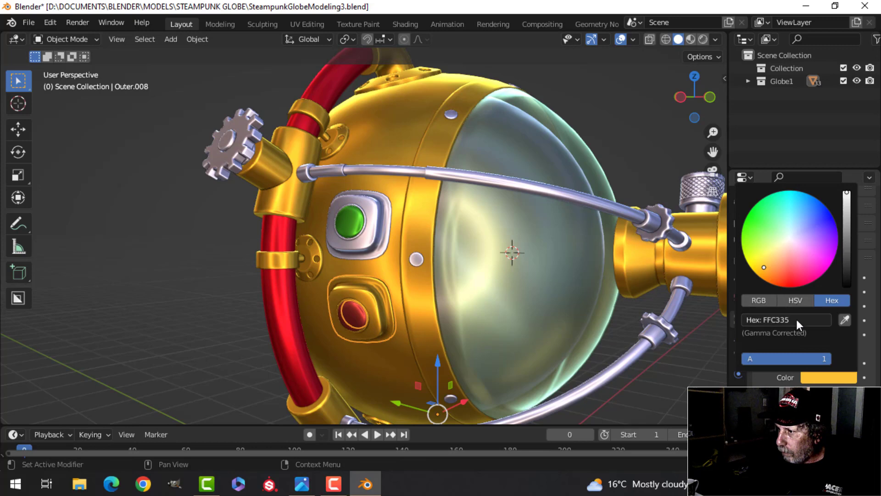
click(791, 319)
key(ctrl+v)
key(Return)
scroll(515, 259, down, 2)
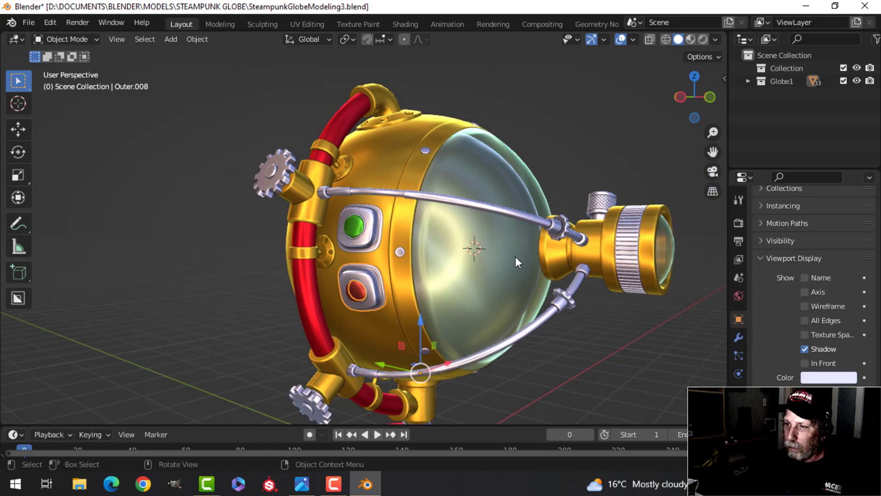
Deselect everything and save the globe file
key(alt+a)
scroll(502, 267, down, 2)
shift+middle_drag(469, 270, 454, 243)
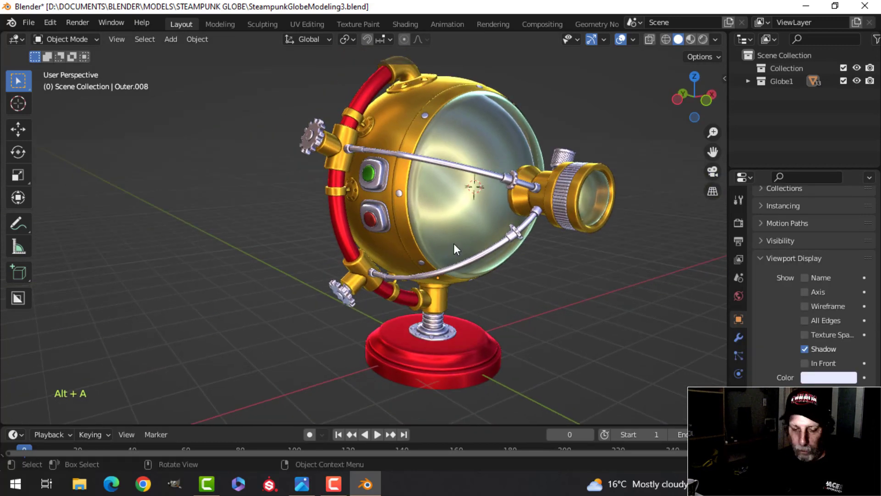
key(ctrl+s)
shift+middle_drag(463, 213, 455, 236)
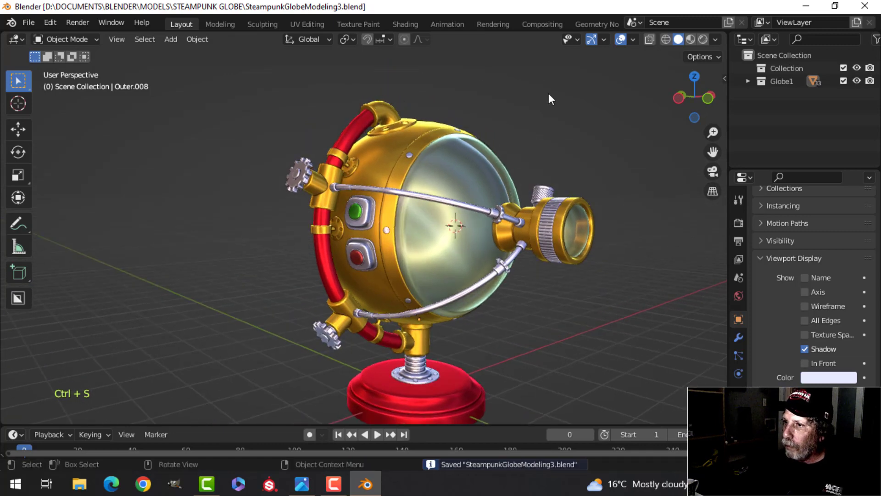
Hide the viewport gizmos and overlays and examine the whole globe from several angles and distances
click(592, 39)
click(625, 40)
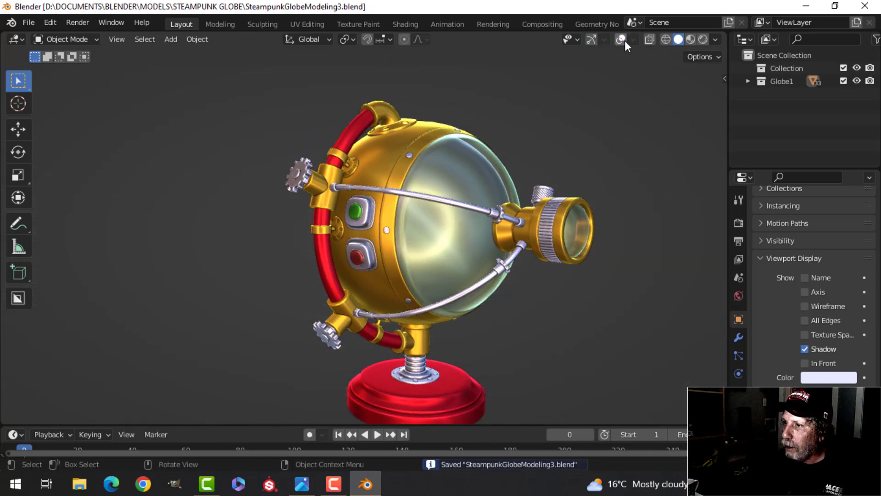
scroll(499, 222, down, 2)
middle_drag(500, 222, 380, 181)
scroll(531, 208, up, 2)
scroll(533, 208, up, 2)
scroll(532, 208, down, 2)
scroll(318, 241, up, 1)
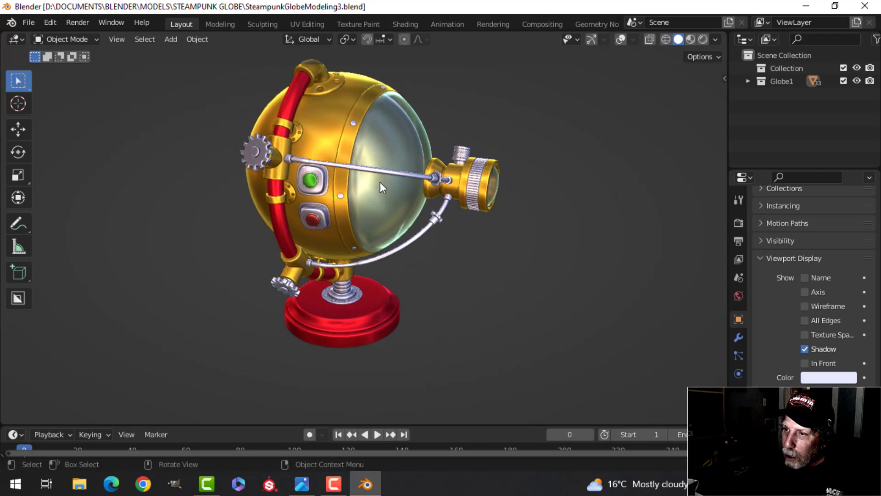
middle_drag(401, 134, 568, 185)
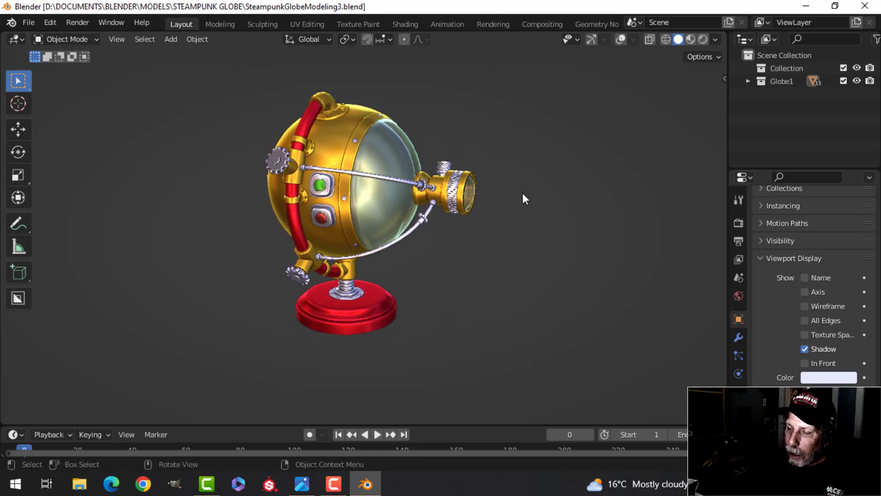
scroll(461, 200, up, 2)
shift+middle_drag(461, 200, 528, 143)
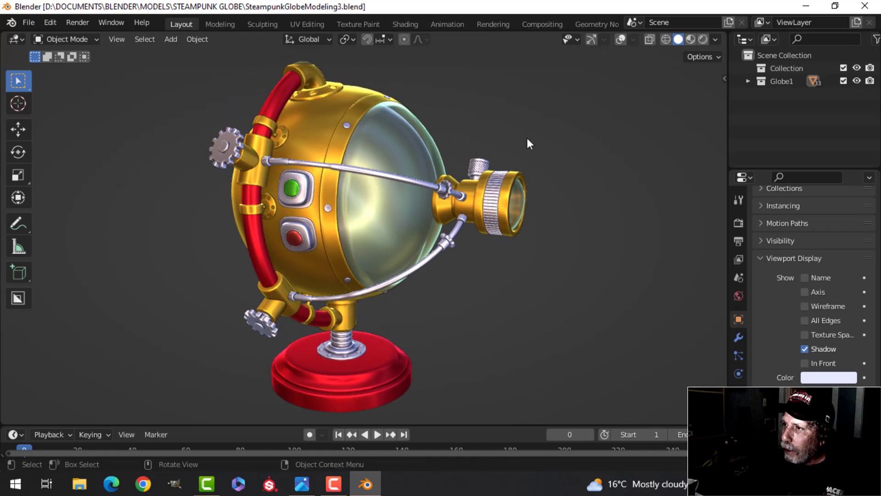
Show the viewport gizmos and overlays again and enable the Statistics overlay
click(594, 39)
click(622, 40)
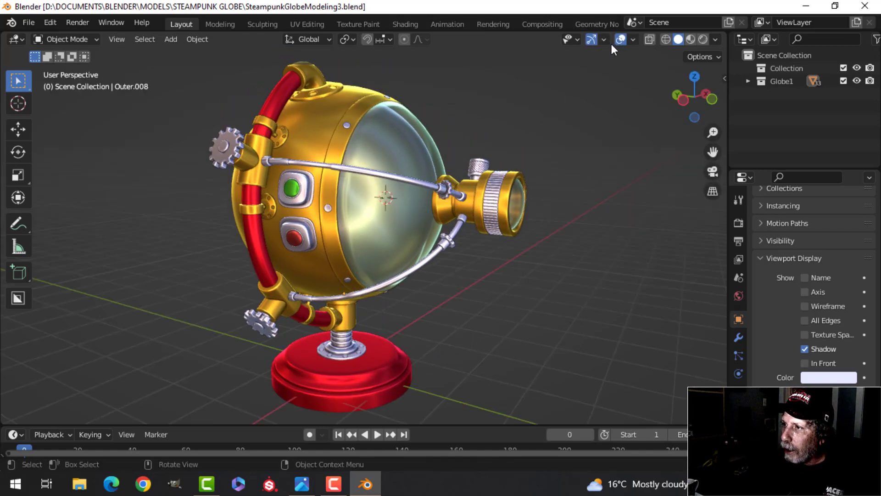
click(633, 40)
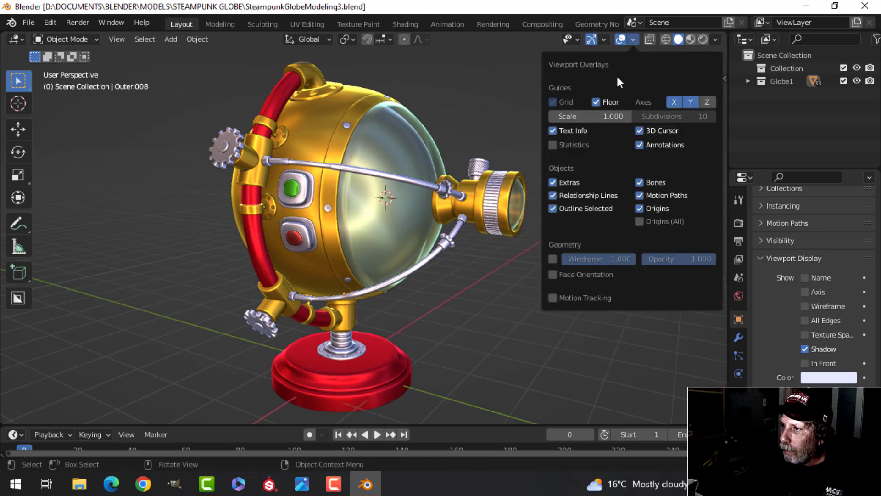
click(582, 146)
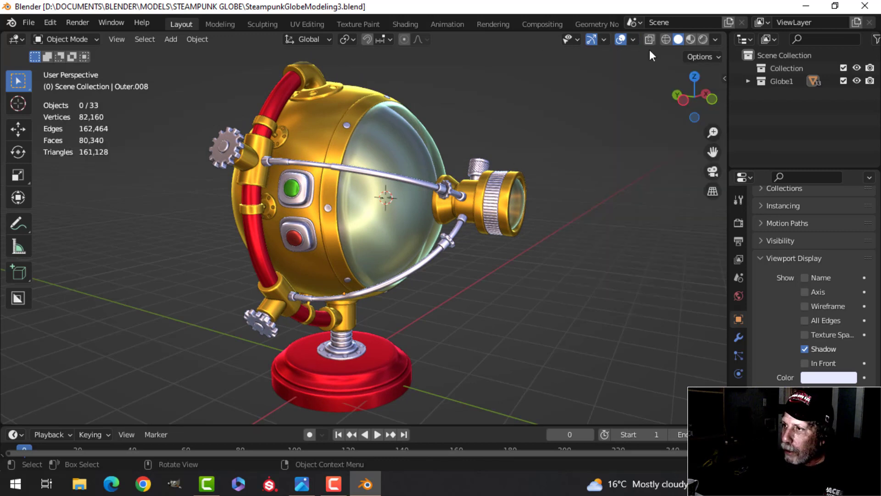
Turn the viewport gizmos and overlays off for a clean presentation and inspect the model up close
click(593, 40)
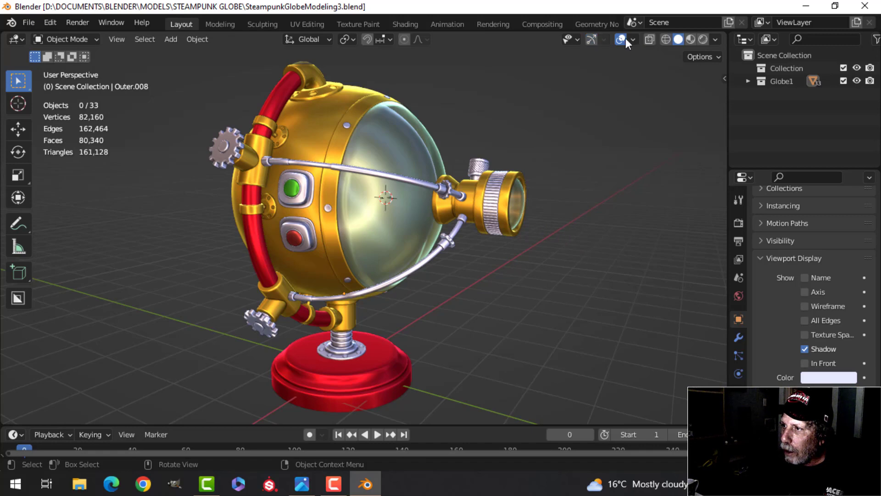
click(621, 39)
middle_drag(432, 202, 395, 229)
scroll(409, 219, up, 4)
scroll(406, 254, down, 3)
scroll(423, 230, up, 6)
scroll(418, 235, down, 5)
scroll(406, 240, down, 1)
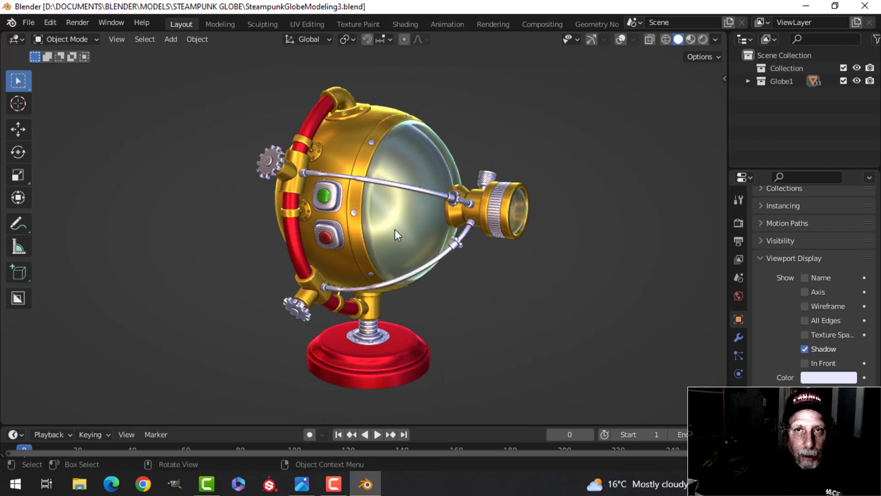
Maximize the 3D viewport so the globe fills the Blender window
click(715, 39)
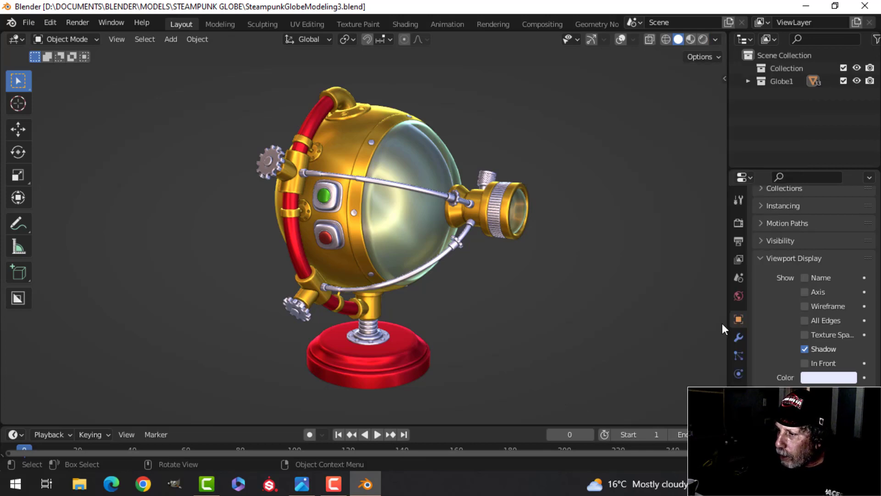
scroll(585, 326, up, 1)
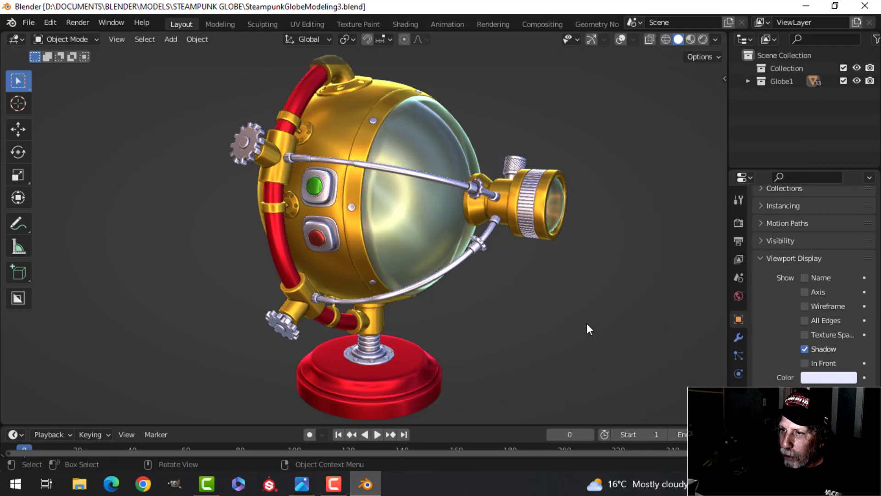
scroll(586, 323, down, 1)
shift+middle_drag(585, 323, 508, 310)
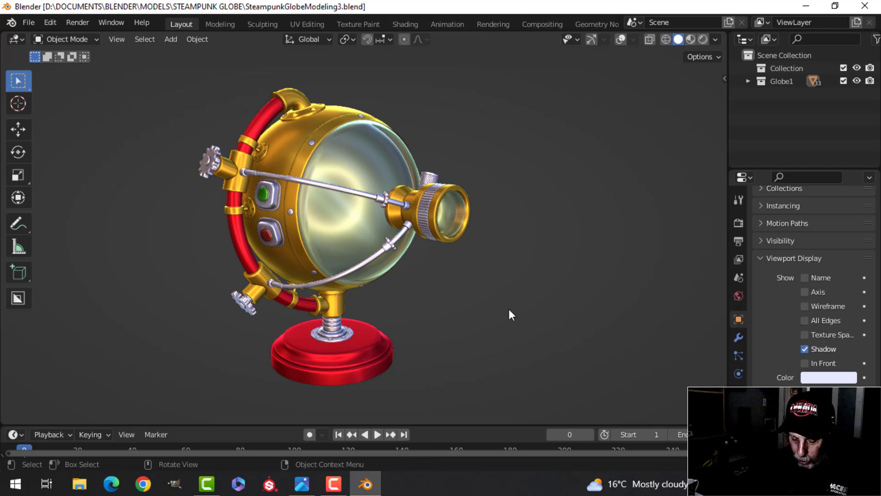
key(ctrl+space)
scroll(507, 308, up, 1)
scroll(507, 306, down, 1)
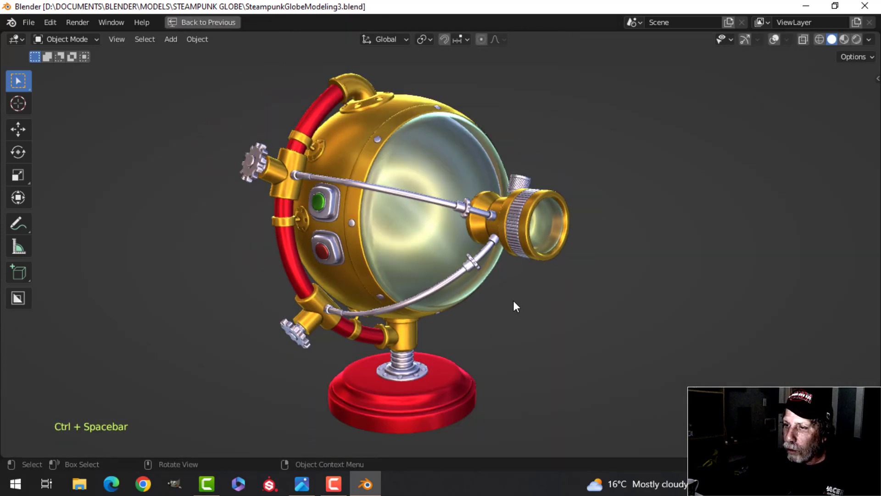
Turn off the Screencast Keys display and close the sidebar again
key(n)
click(761, 75)
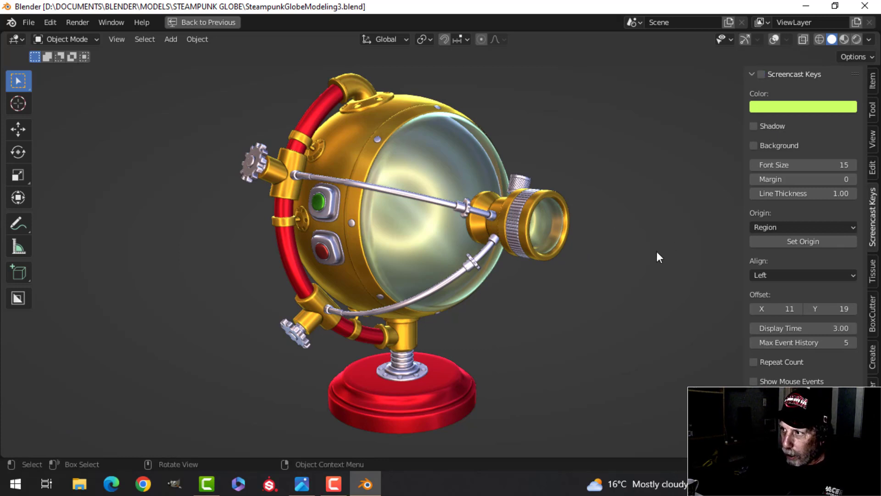
key(n)
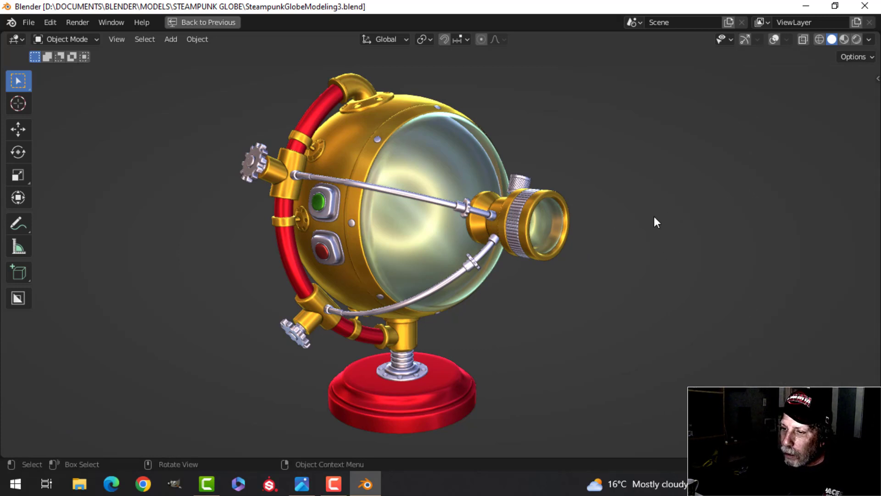
Inspect the globe from nearer the lens side, and restore the previous multi-editor layout
middle_drag(654, 216, 656, 253)
scroll(608, 255, up, 2)
scroll(607, 252, down, 1)
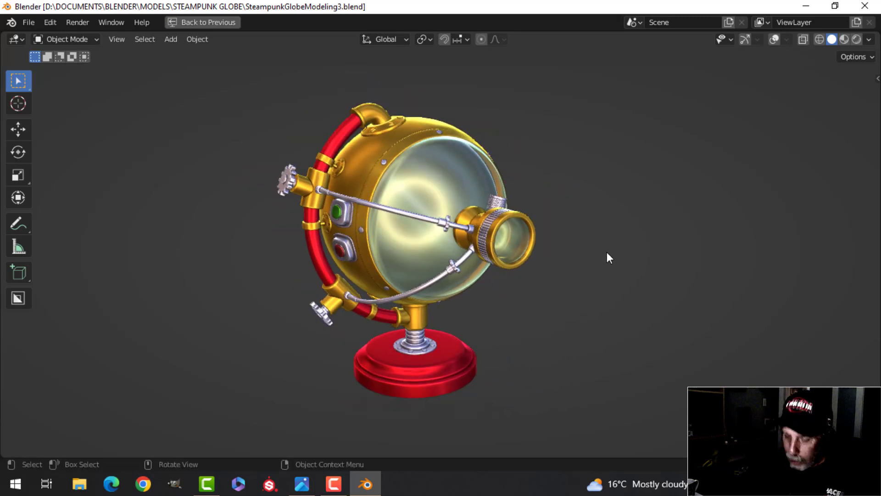
key(n)
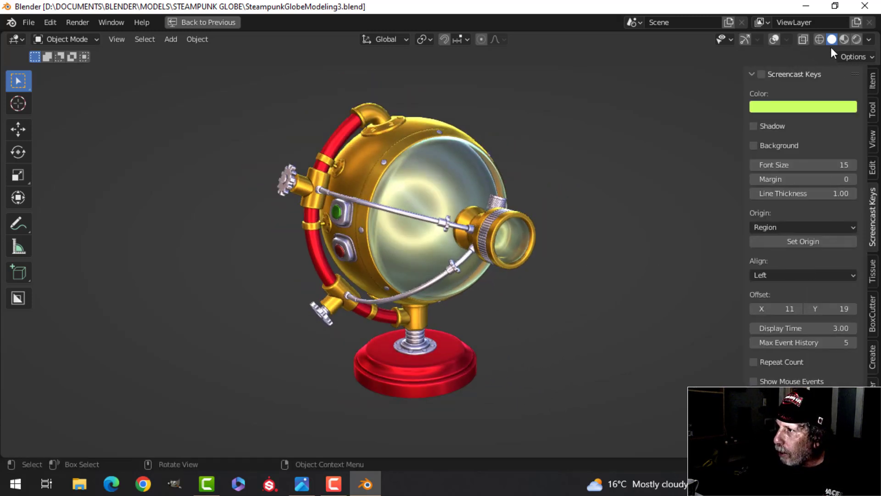
click(215, 22)
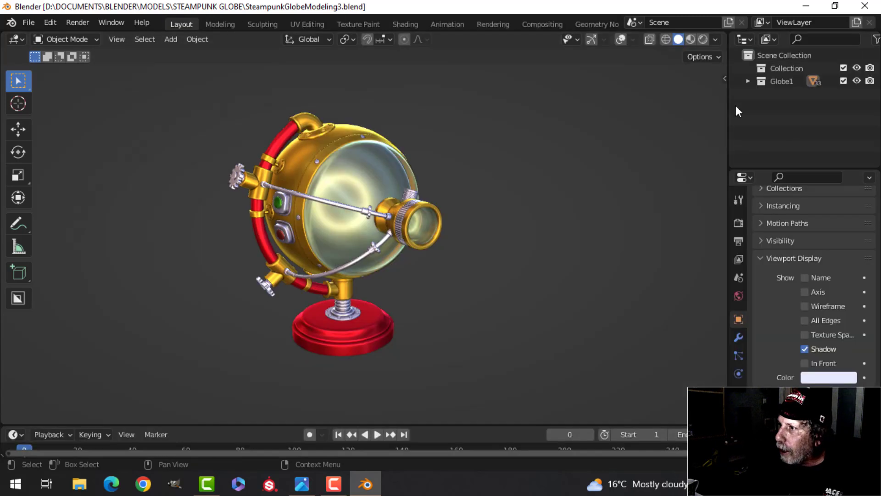
Set the viewport shading's cavity type to Both, leaving shadows disabled
click(715, 40)
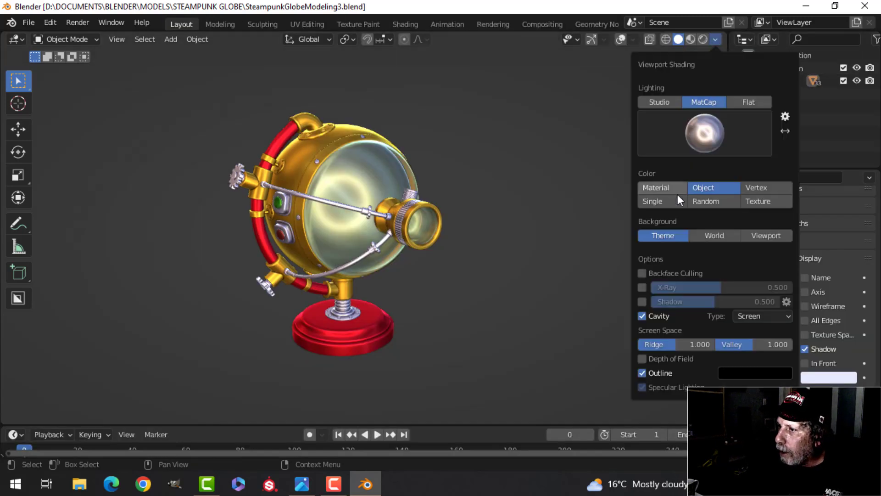
click(643, 301)
click(643, 301)
click(762, 316)
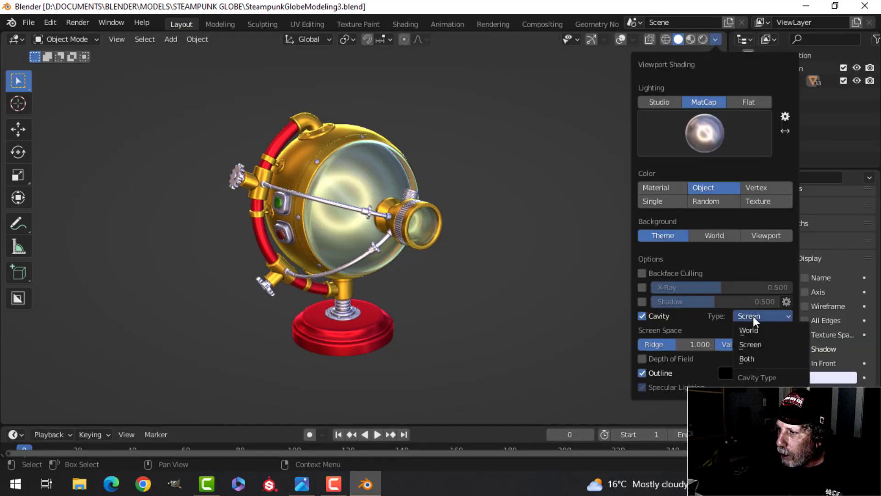
click(749, 358)
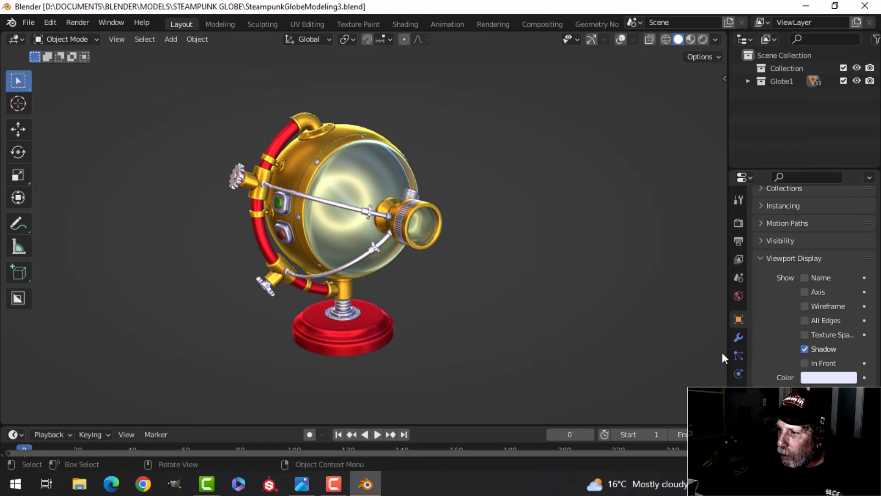
Raise the cavity's world-space ridge to 1.568 and valley to 1.818, and its screen-space ridge to 1.517 and valley to 1.583
click(716, 40)
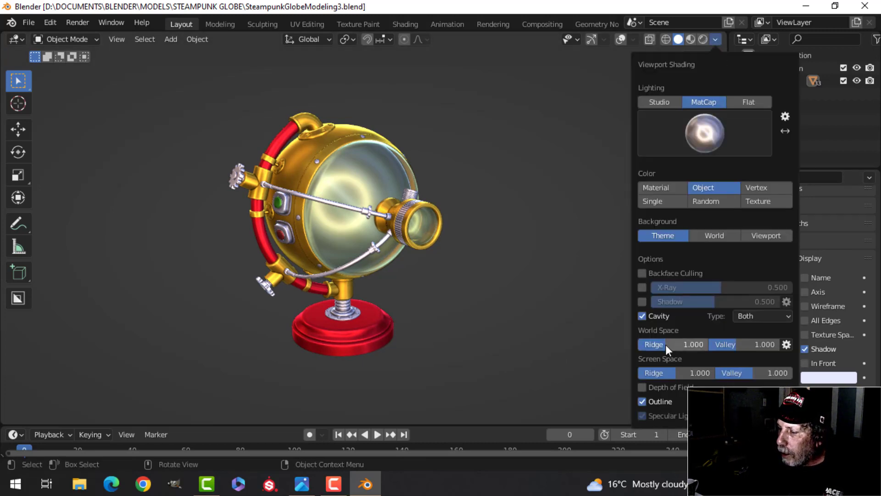
drag(666, 347, 748, 344)
drag(671, 373, 750, 373)
Try the glossy matcap with the red center and pale blue-green rim on the globe
click(716, 39)
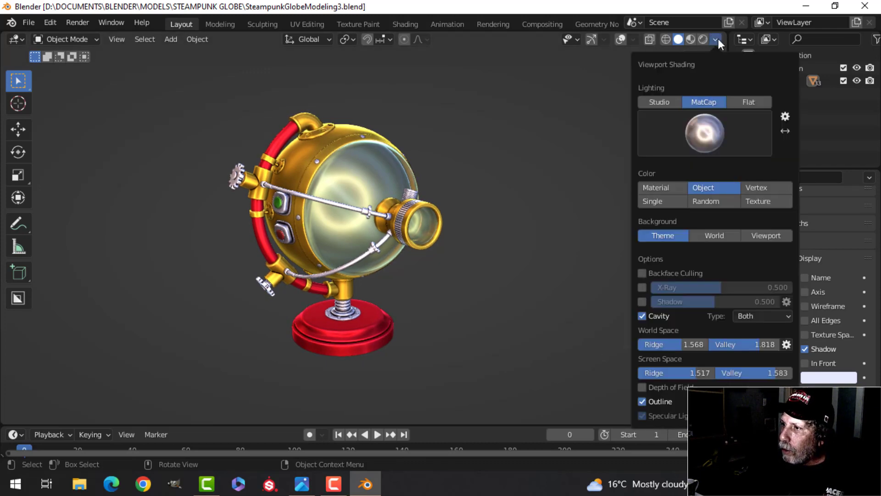
click(698, 134)
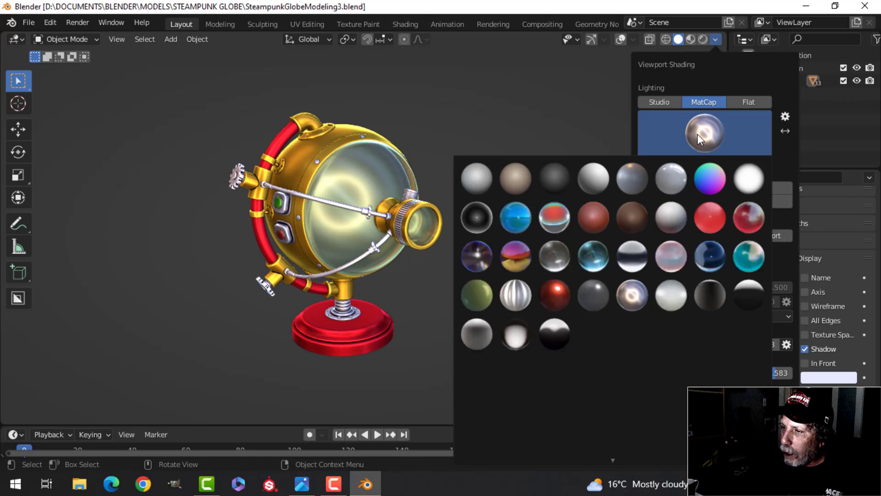
click(560, 212)
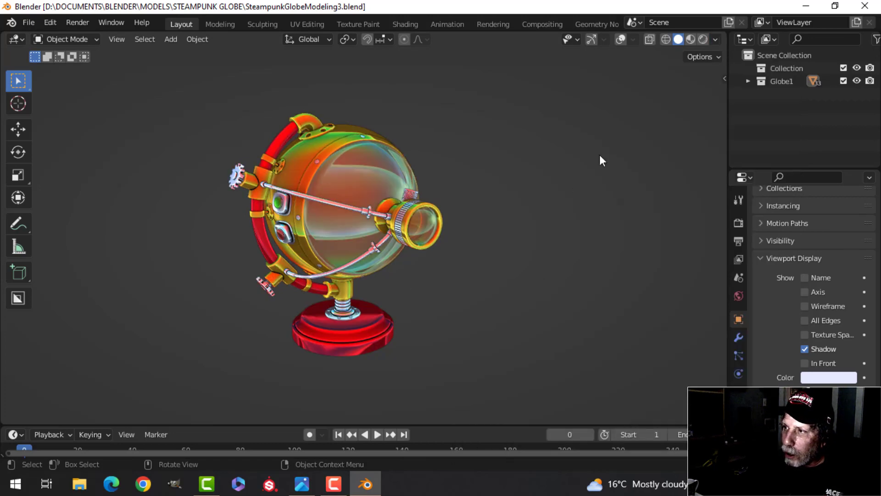
Switch the viewport lighting to the glossy teal and white matcap
click(716, 40)
click(705, 134)
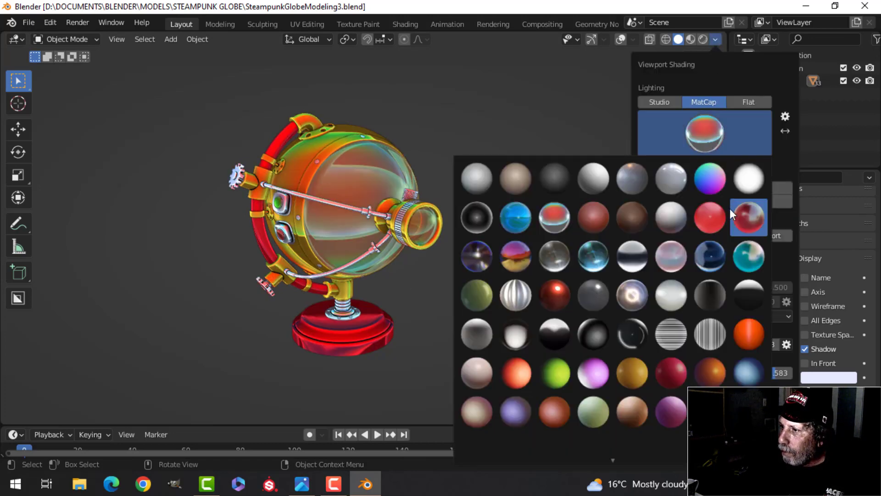
click(740, 257)
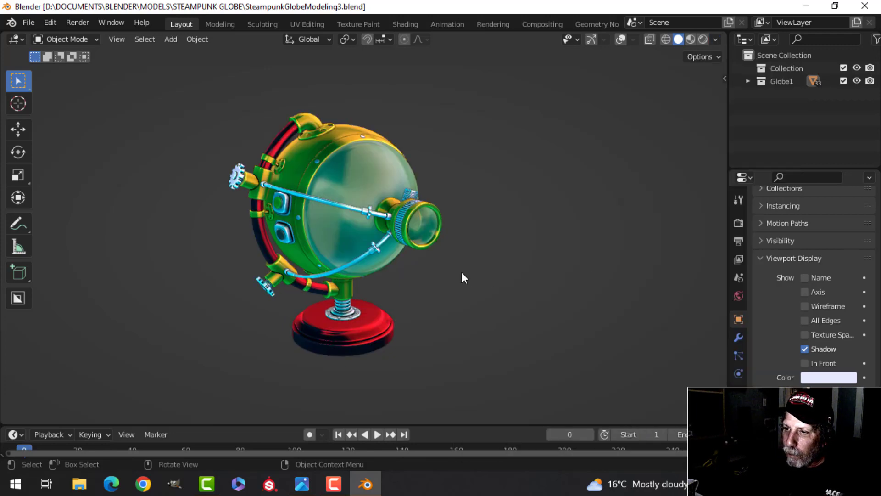
Switch the viewport lighting to the metallic gray matcap with the bright warm ring at its center
click(717, 40)
click(709, 132)
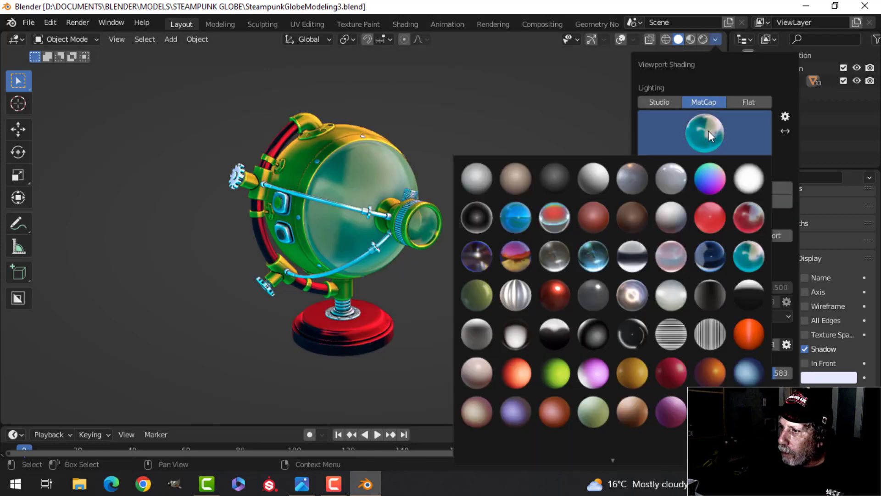
click(638, 299)
Examine the globe's glass dome, lens, indicator lights and base from several angles under the metallic matcap
scroll(444, 260, up, 1)
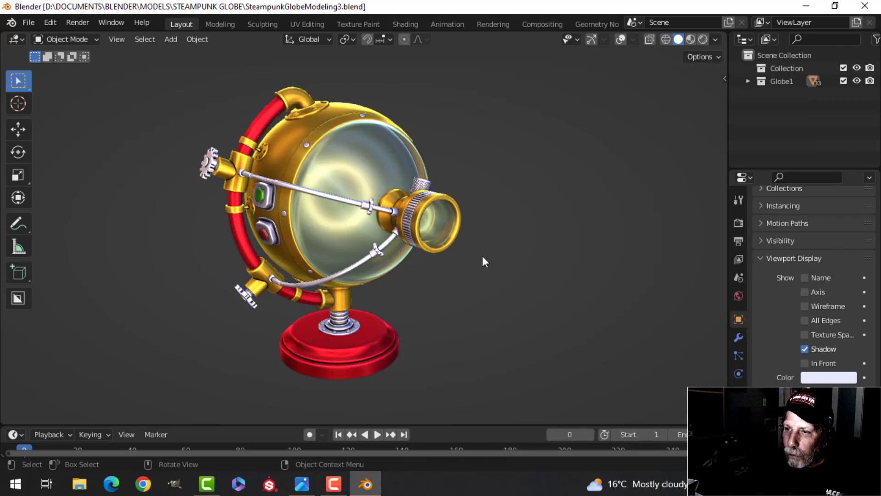
middle_drag(483, 256, 510, 249)
scroll(441, 249, up, 2)
shift+middle_drag(415, 248, 465, 235)
scroll(438, 225, down, 2)
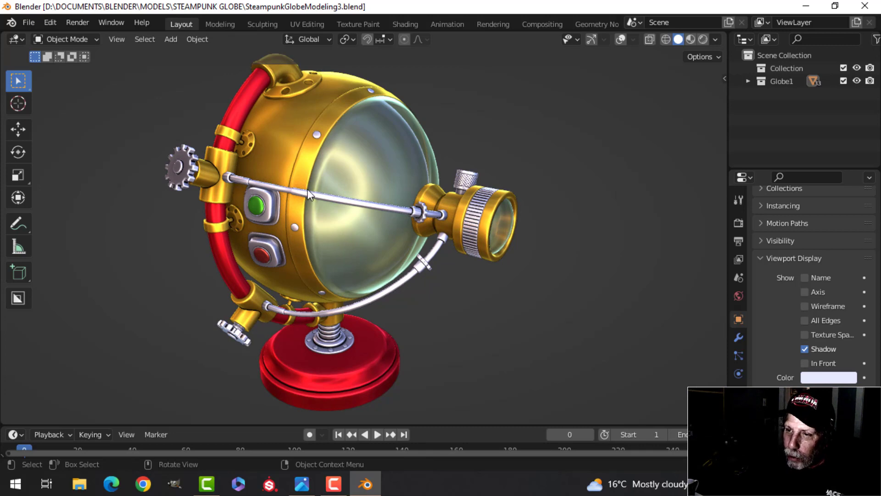
mouse_move(308, 193)
middle_down()
mouse_move(308, 167)
mouse_move(327, 135)
mouse_move(304, 172)
mouse_move(260, 175)
mouse_move(274, 161)
mouse_move(283, 186)
mouse_move(294, 181)
mouse_move(293, 210)
mouse_move(323, 192)
middle_up()
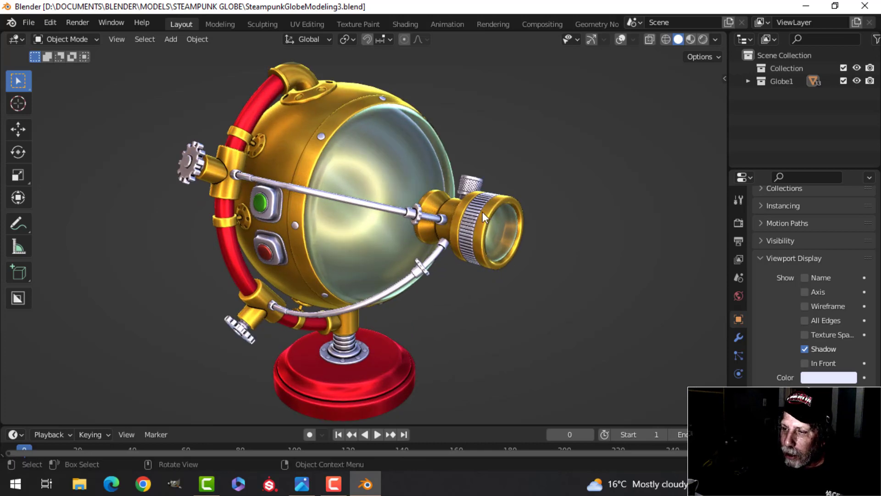
scroll(412, 197, down, 1)
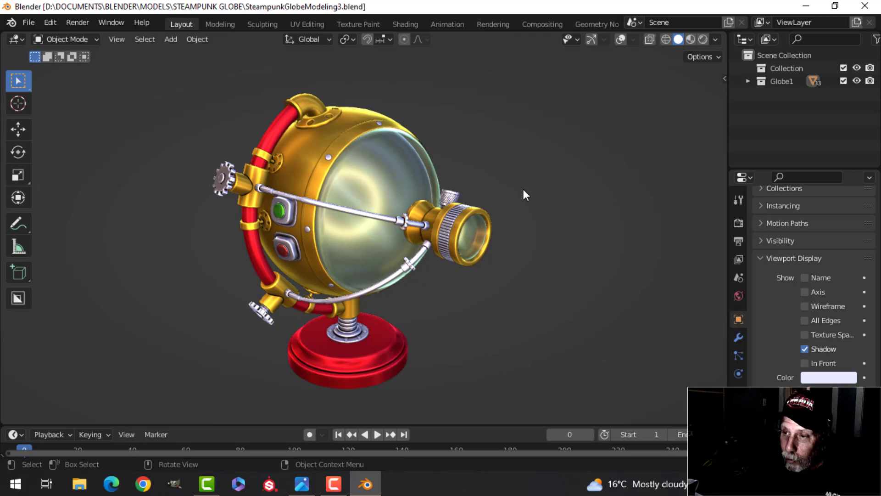
middle_drag(523, 190, 511, 205)
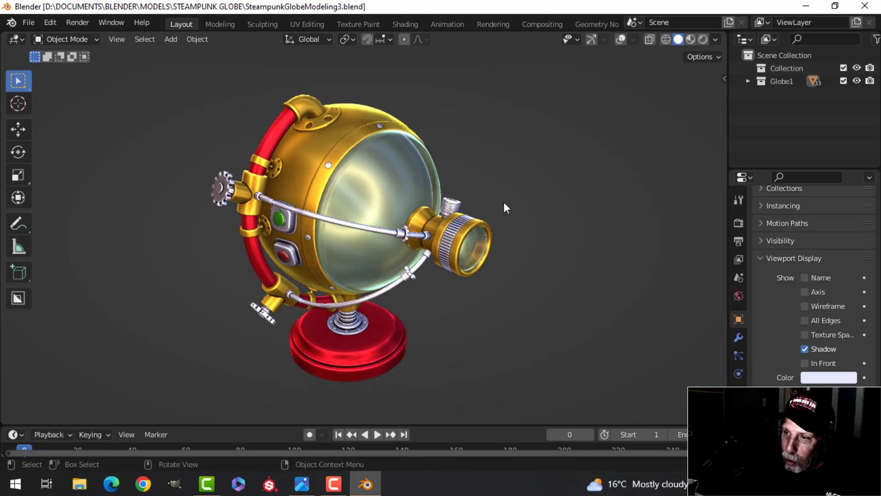
scroll(501, 209, up, 1)
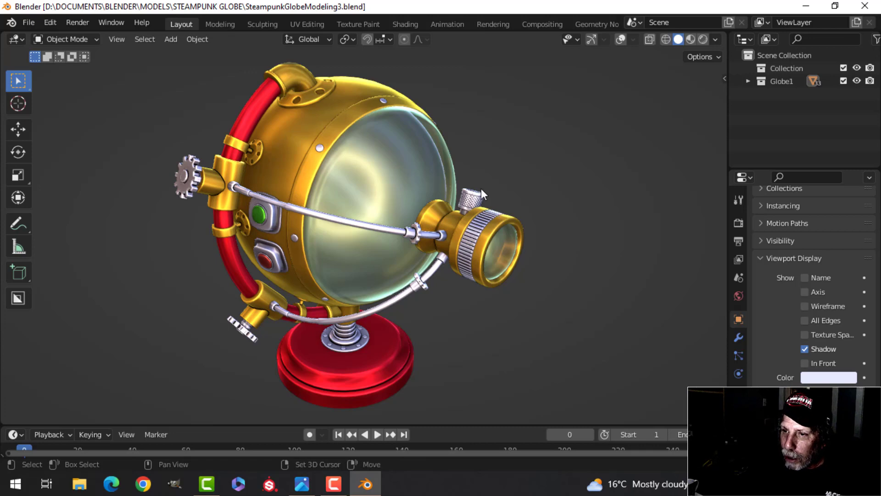
middle_drag(481, 188, 489, 193)
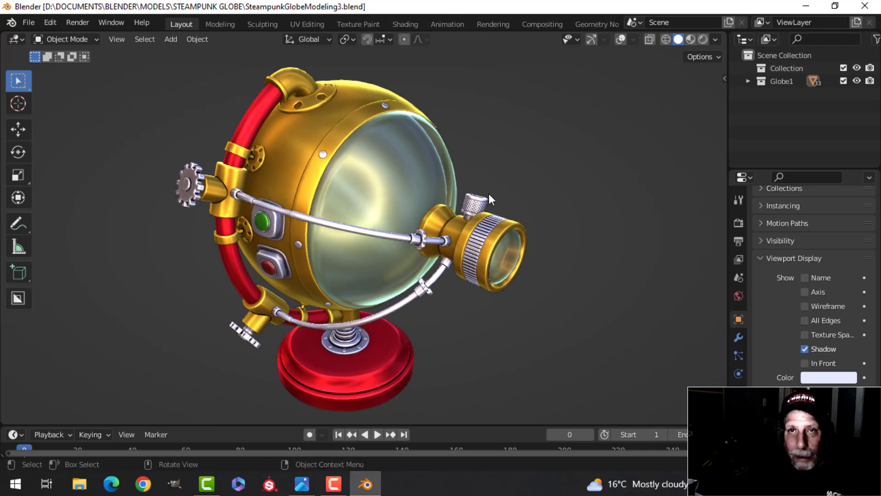